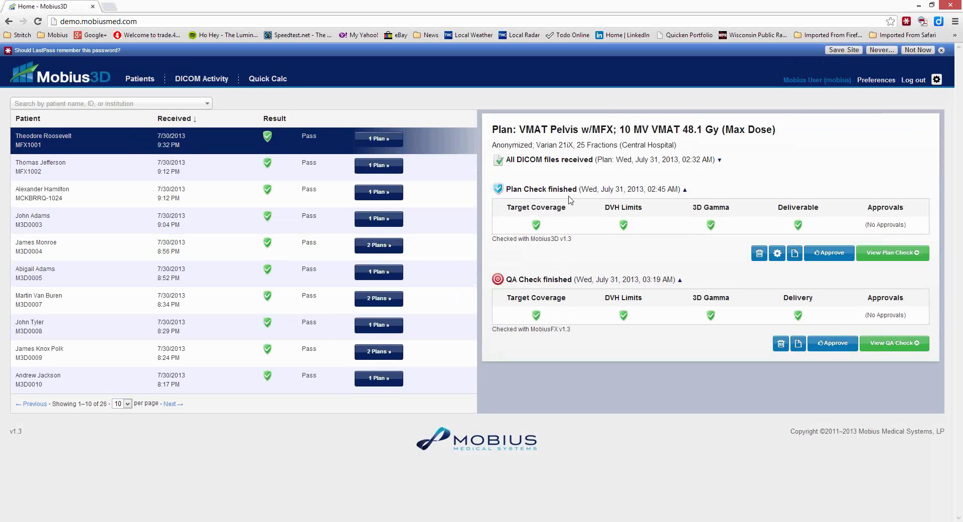
Open the plan check for VMAT Pelvis w/MFX and briefly show the LN CTV 45Gy curves in the DVH graph.
{"action": "left_click", "coordinate": [876, 254]}
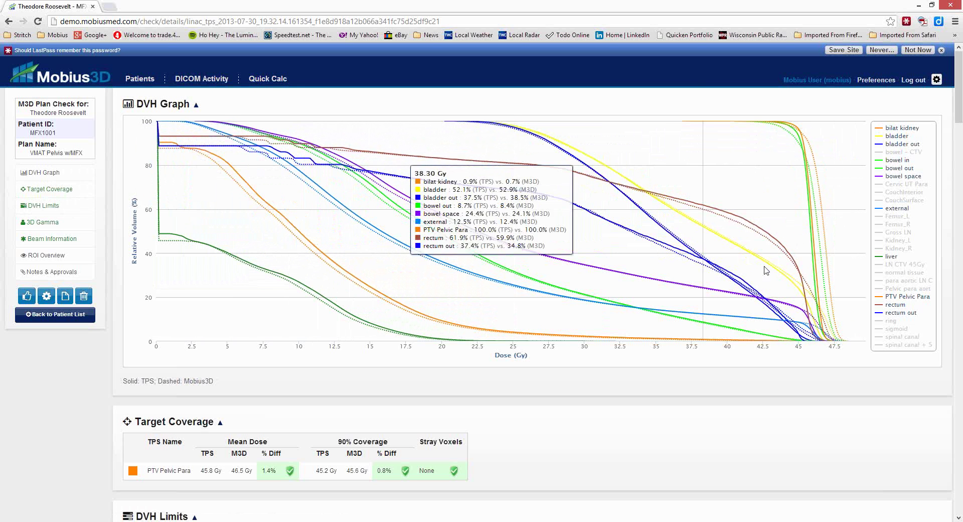
{"action": "left_click", "coordinate": [905, 266]}
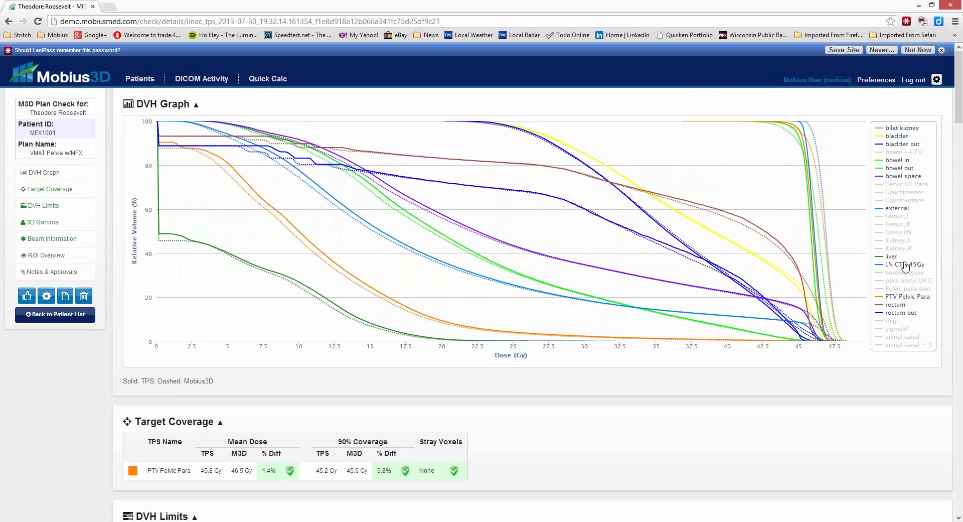
{"action": "left_click", "coordinate": [905, 266]}
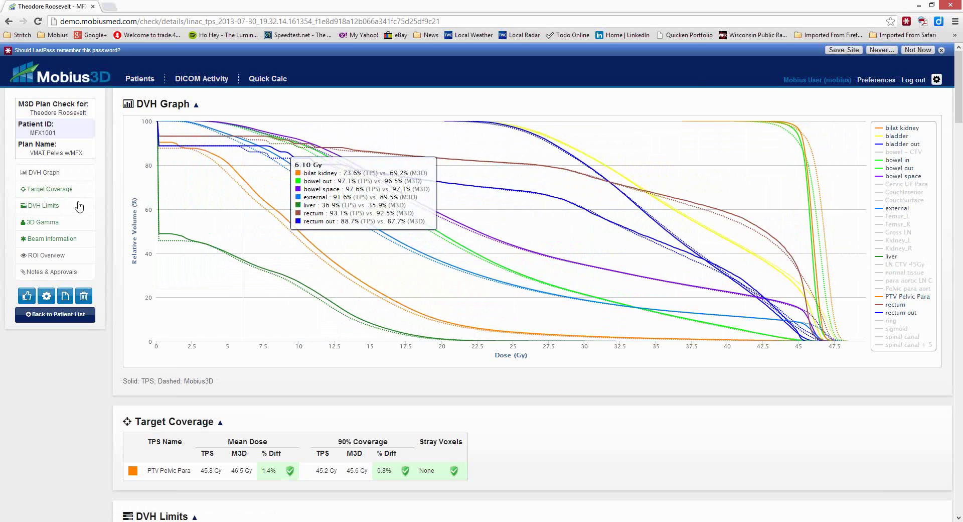
Review the Target Coverage and DVH Limits results, declining the browser's offer to remember the password.
{"action": "scroll", "coordinate": [99, 335], "scroll_direction": "down", "scroll_amount": 2}
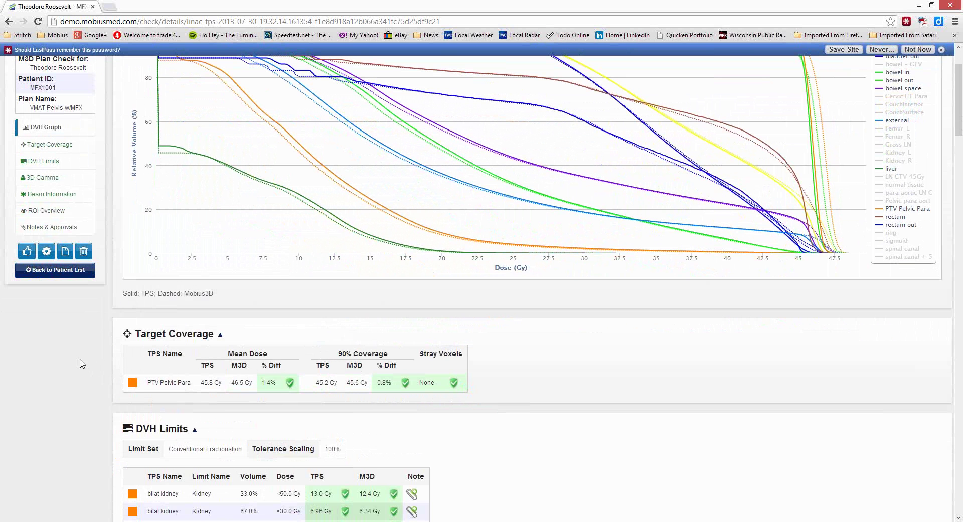
{"action": "scroll", "coordinate": [81, 364], "scroll_direction": "down", "scroll_amount": 5}
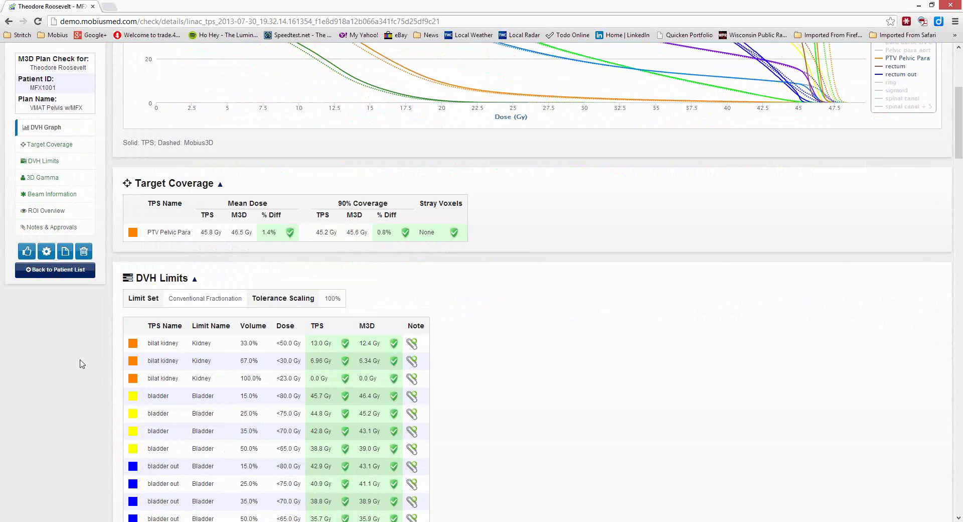
{"action": "scroll", "coordinate": [82, 363], "scroll_direction": "down", "scroll_amount": 1}
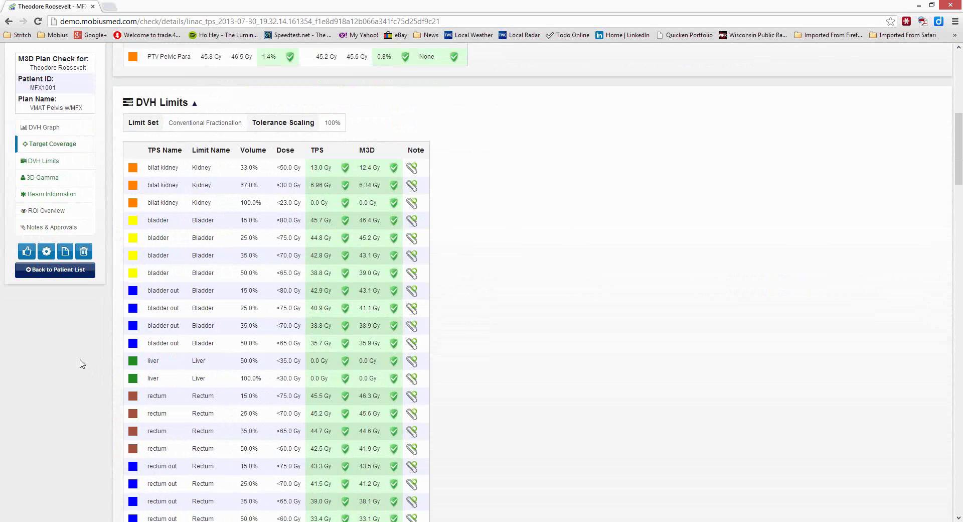
{"action": "scroll", "coordinate": [82, 363], "scroll_direction": "down", "scroll_amount": 2}
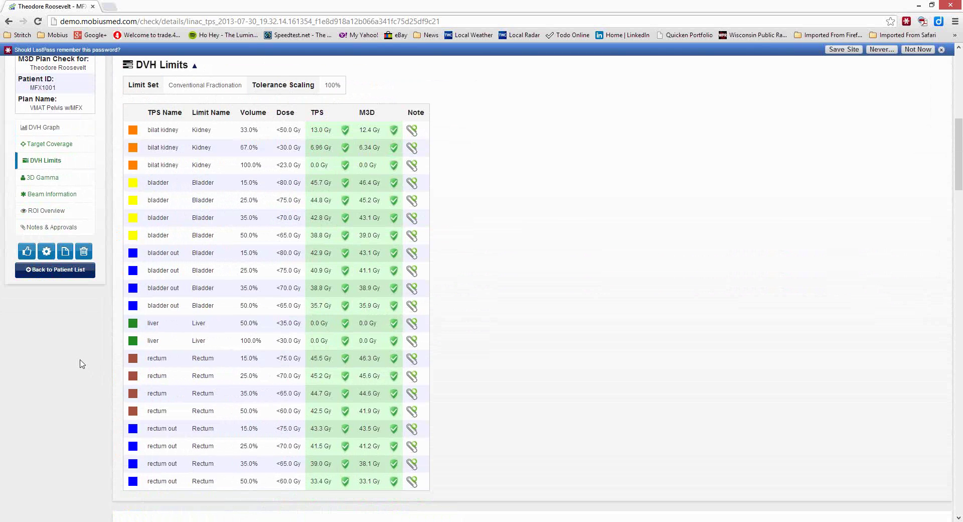
{"action": "left_click", "coordinate": [917, 50]}
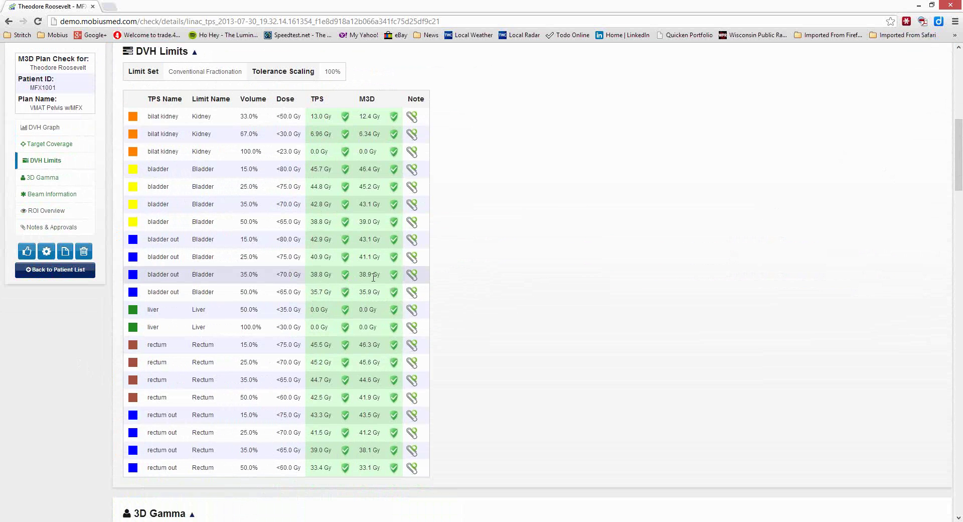
Start a note on the 35.0% bladder out DVH limit and return to the DVH Limits table.
{"action": "left_click", "coordinate": [413, 275]}
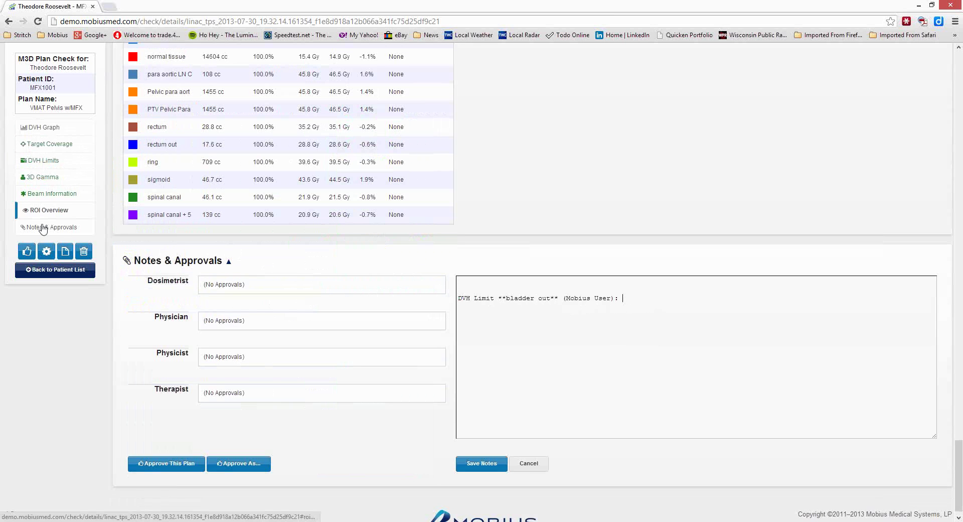
{"action": "left_click", "coordinate": [51, 161]}
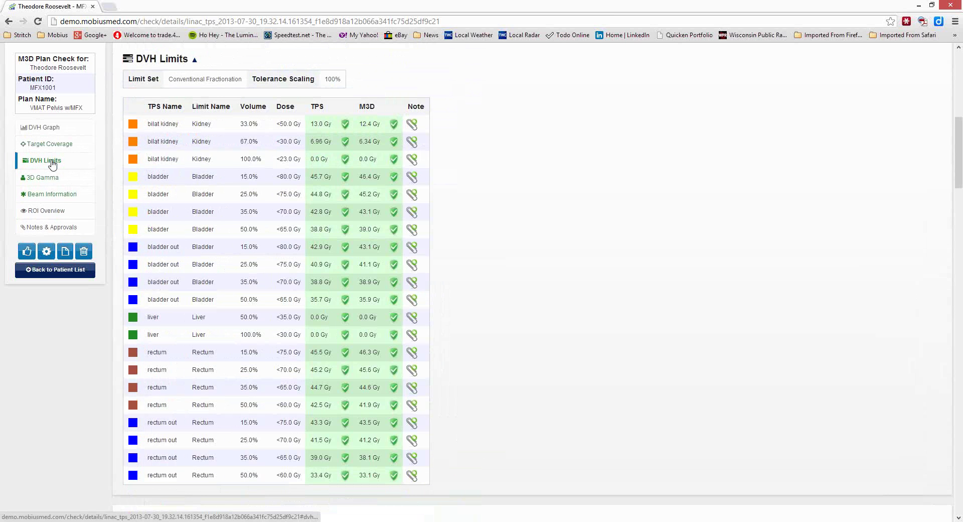
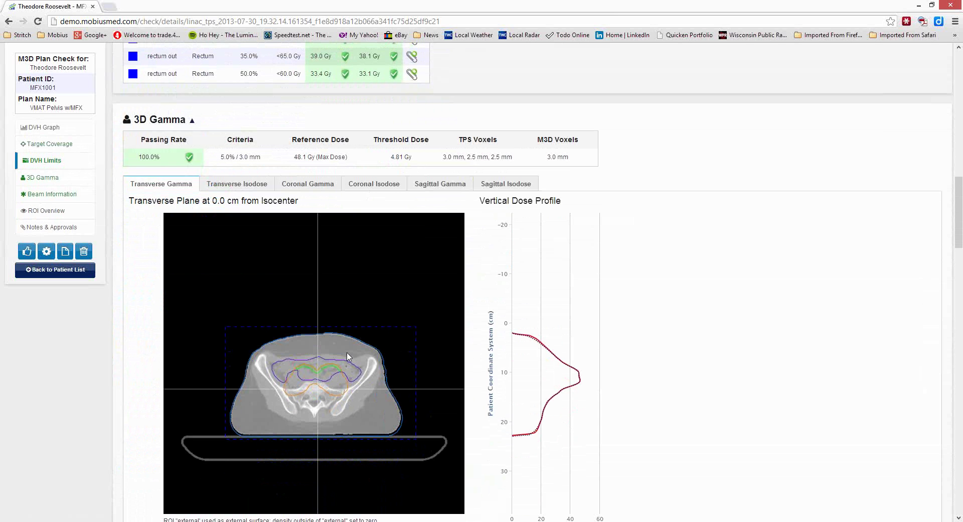
Examine the transverse isodose view in the 3D Gamma section with its vertical and horizontal dose profiles.
{"action": "scroll", "coordinate": [351, 345], "scroll_direction": "down", "scroll_amount": 1}
{"action": "scroll", "coordinate": [351, 346], "scroll_direction": "down", "scroll_amount": 1}
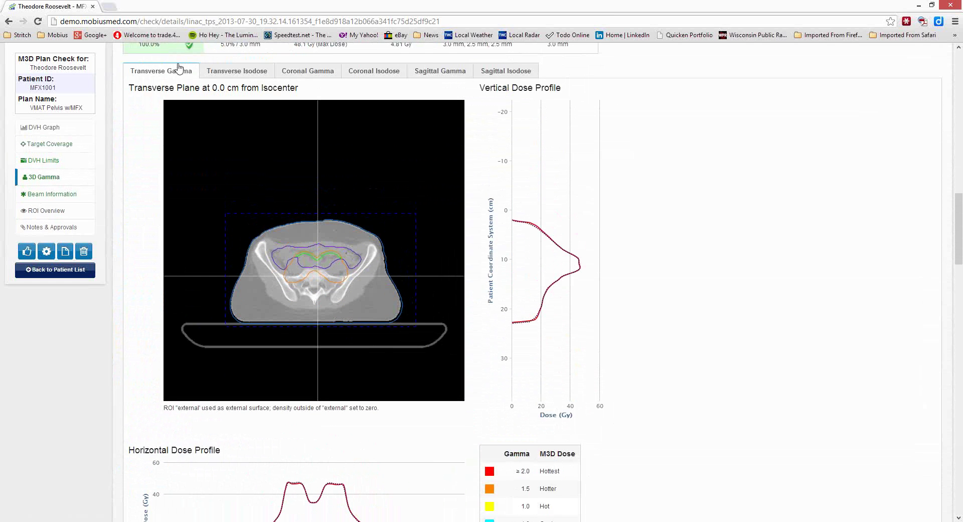
{"action": "left_click", "coordinate": [244, 76]}
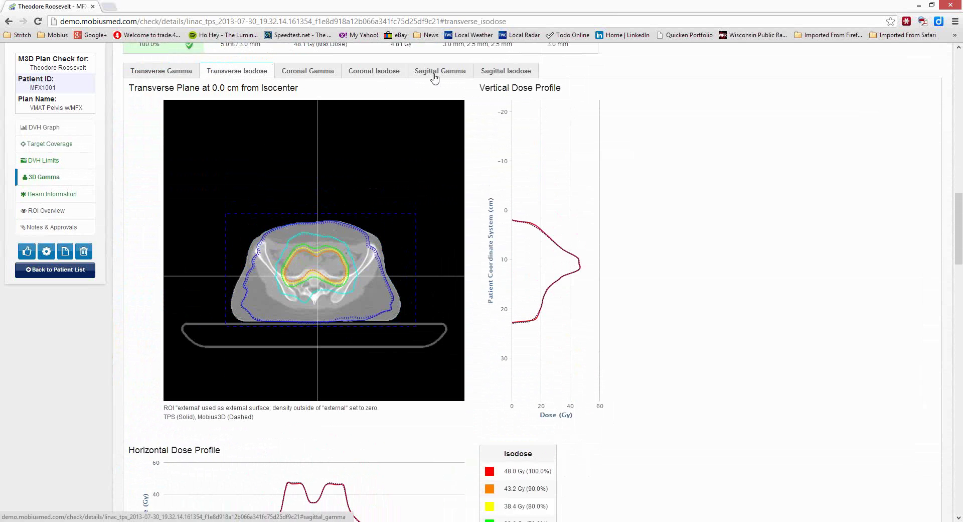
{"action": "mouse_move", "coordinate": [529, 226]}
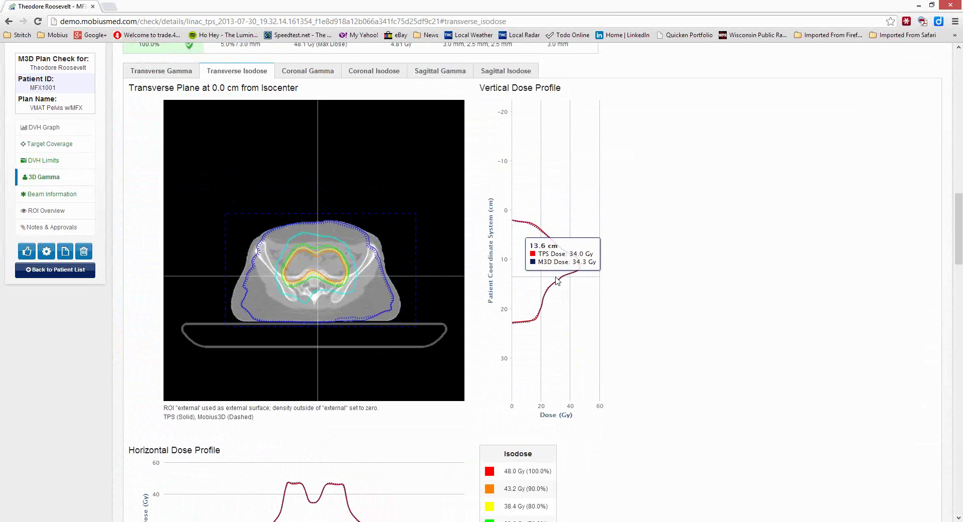
{"action": "scroll", "coordinate": [311, 463], "scroll_direction": "down", "scroll_amount": 3}
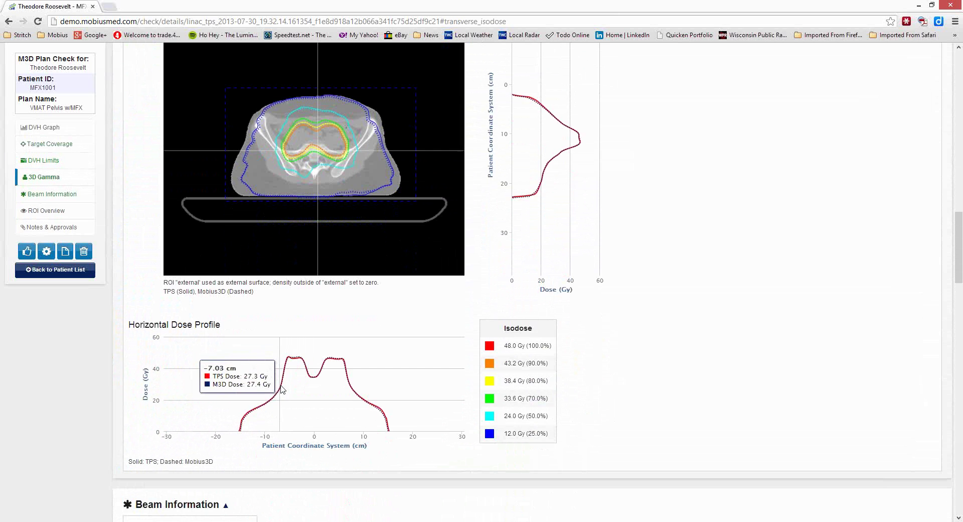
{"action": "scroll", "coordinate": [254, 345], "scroll_direction": "down", "scroll_amount": 2}
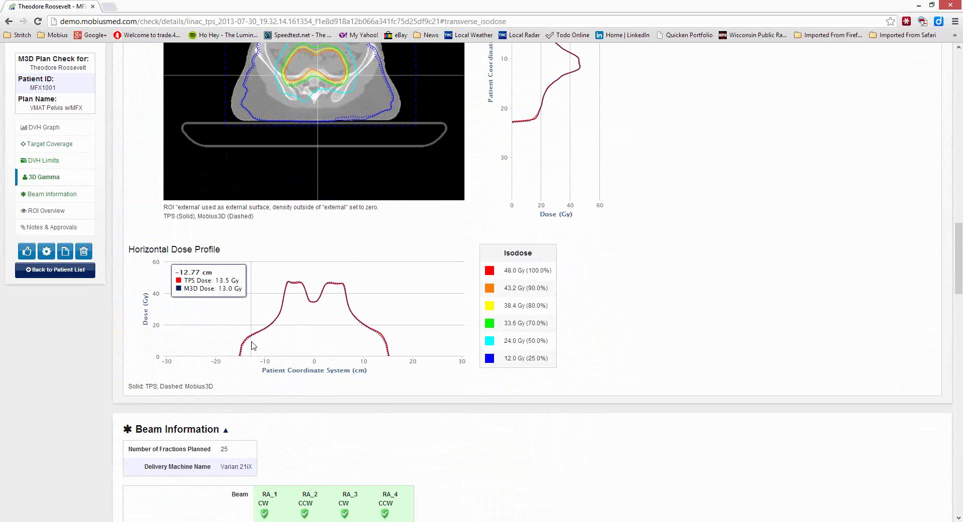
Review the Beam Information table for the four RA beams, from energy and MU down to deliverability.
{"action": "scroll", "coordinate": [171, 334], "scroll_direction": "down", "scroll_amount": 5}
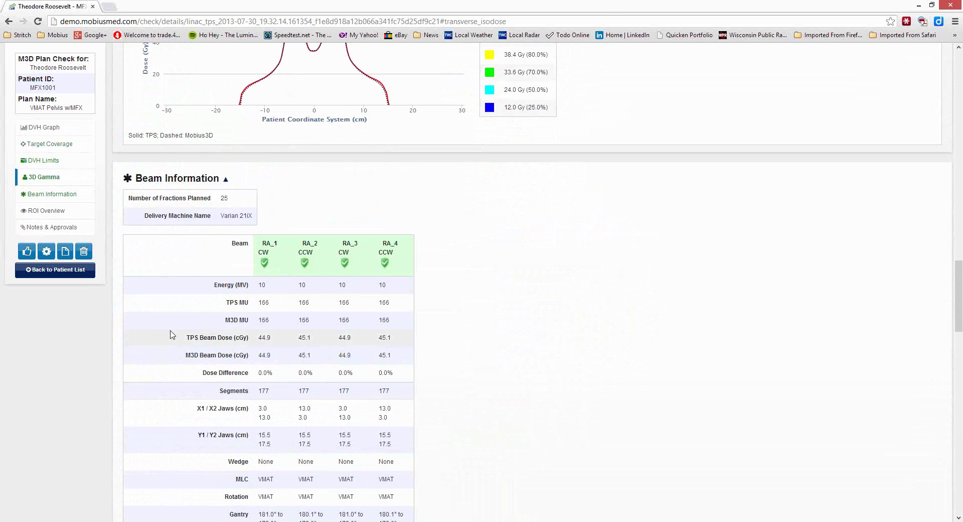
{"action": "scroll", "coordinate": [173, 321], "scroll_direction": "down", "scroll_amount": 1}
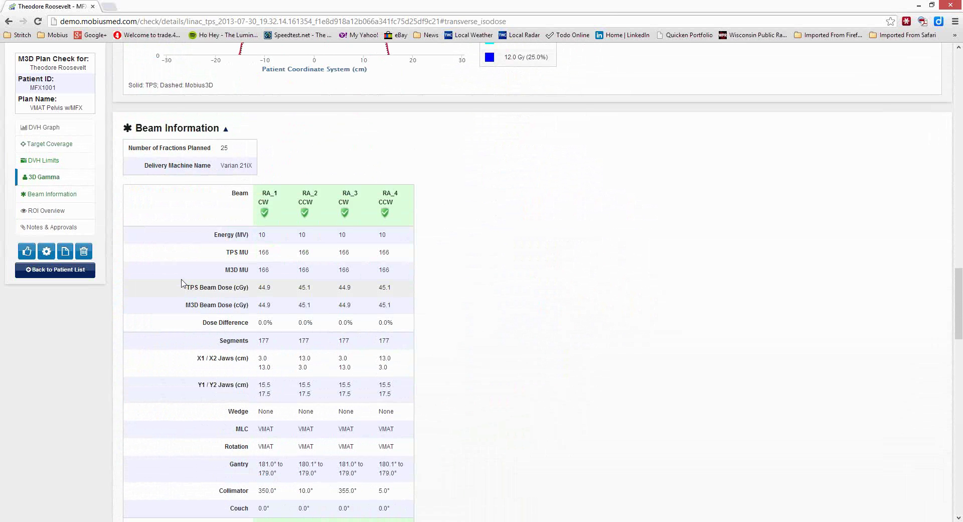
{"action": "scroll", "coordinate": [182, 283], "scroll_direction": "down", "scroll_amount": 1}
{"action": "scroll", "coordinate": [182, 284], "scroll_direction": "down", "scroll_amount": 1}
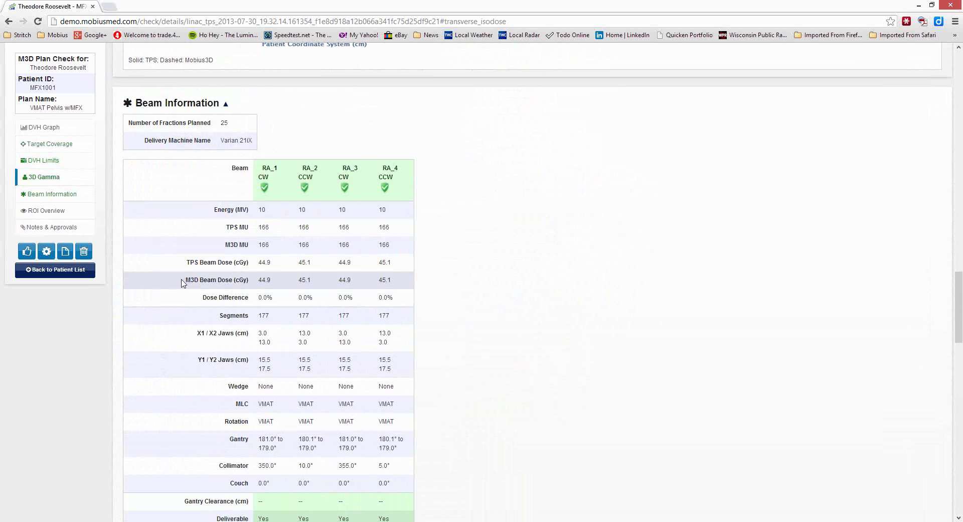
{"action": "scroll", "coordinate": [182, 284], "scroll_direction": "down", "scroll_amount": 5}
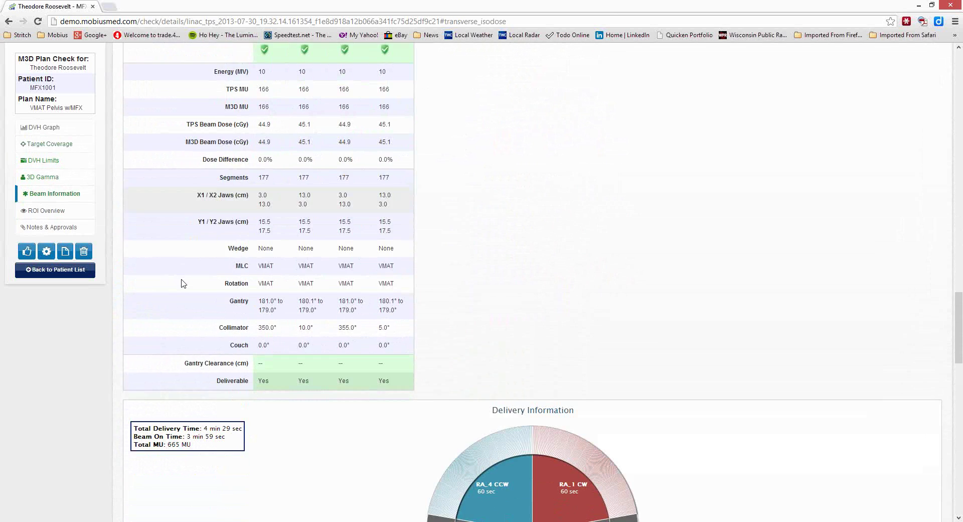
Inspect the Delivery Information chart, reading the beam time details of the RA_1 CW segment.
{"action": "scroll", "coordinate": [165, 279], "scroll_direction": "down", "scroll_amount": 1}
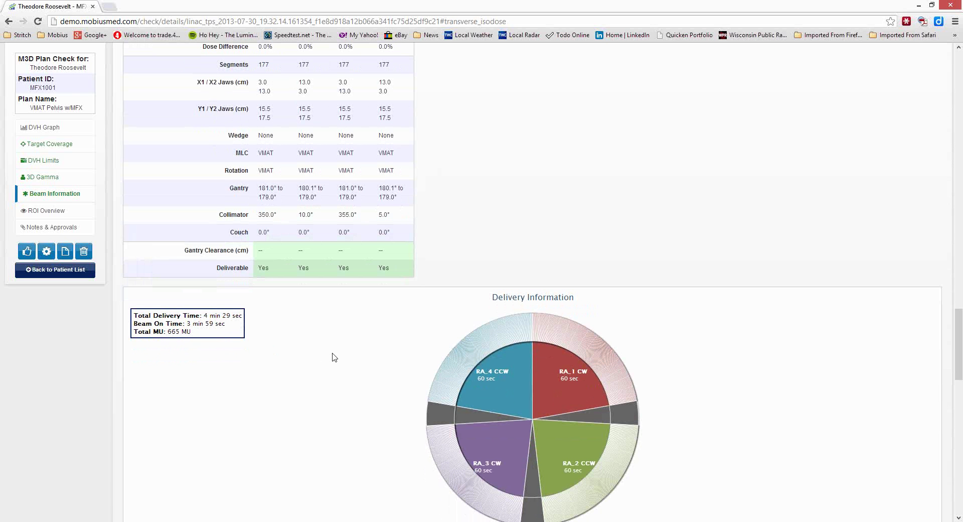
{"action": "scroll", "coordinate": [332, 357], "scroll_direction": "down", "scroll_amount": 2}
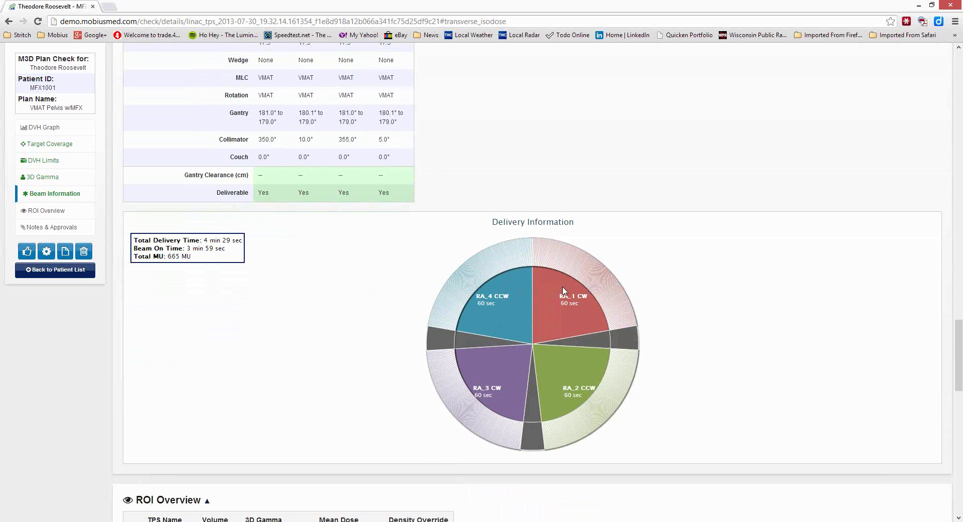
{"action": "mouse_move", "coordinate": [567, 301]}
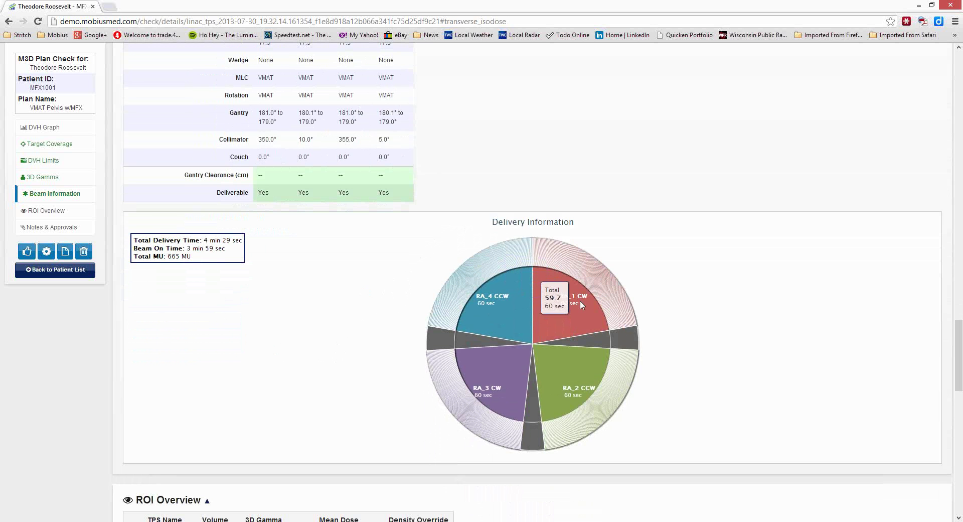
{"action": "mouse_move", "coordinate": [597, 343]}
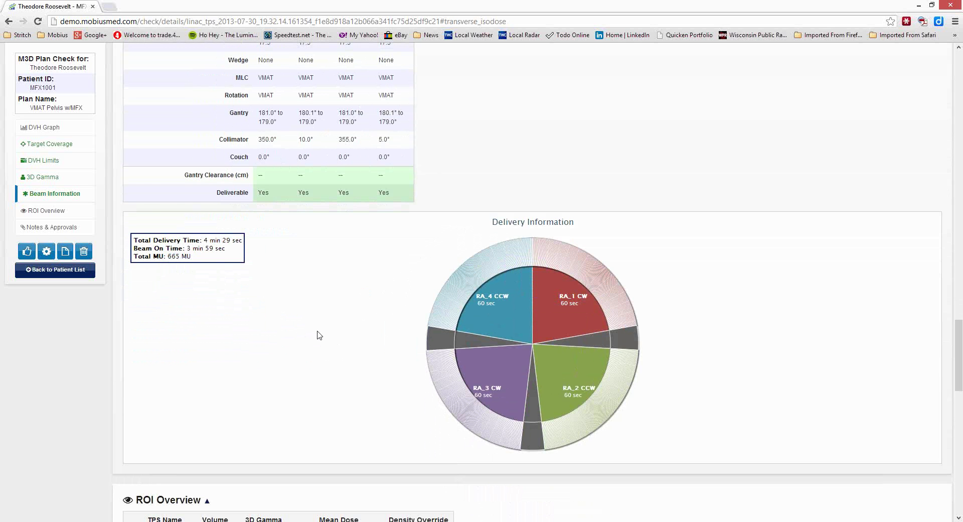
Review the ROI Overview table's gamma, mean dose and density override columns, continuing to the Notes & Approvals section.
{"action": "scroll", "coordinate": [317, 335], "scroll_direction": "down", "scroll_amount": 5}
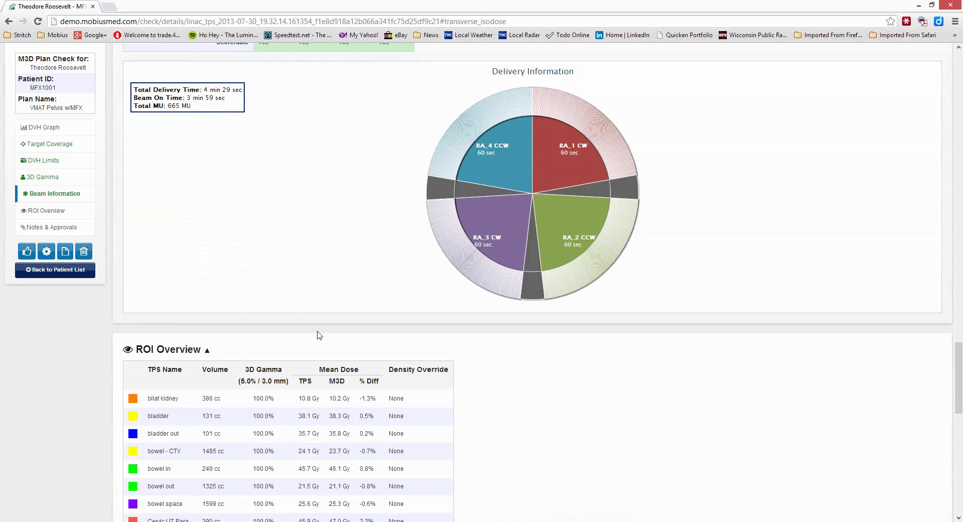
{"action": "scroll", "coordinate": [317, 335], "scroll_direction": "down", "scroll_amount": 4}
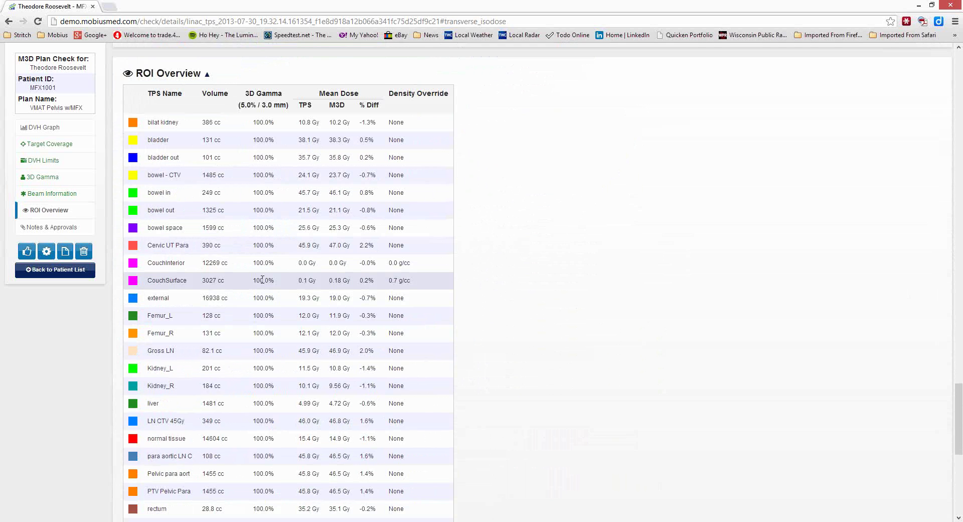
{"action": "scroll", "coordinate": [262, 280], "scroll_direction": "down", "scroll_amount": 1}
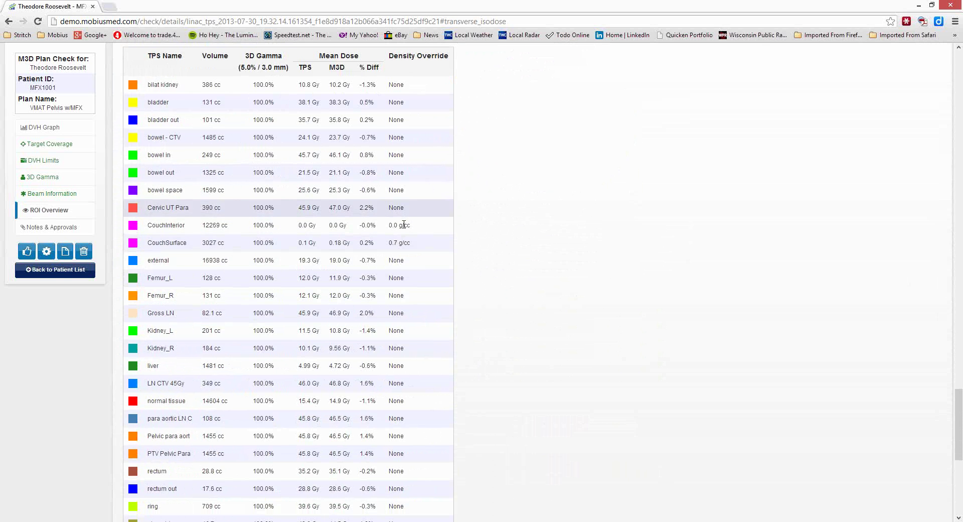
{"action": "scroll", "coordinate": [342, 280], "scroll_direction": "down", "scroll_amount": 6}
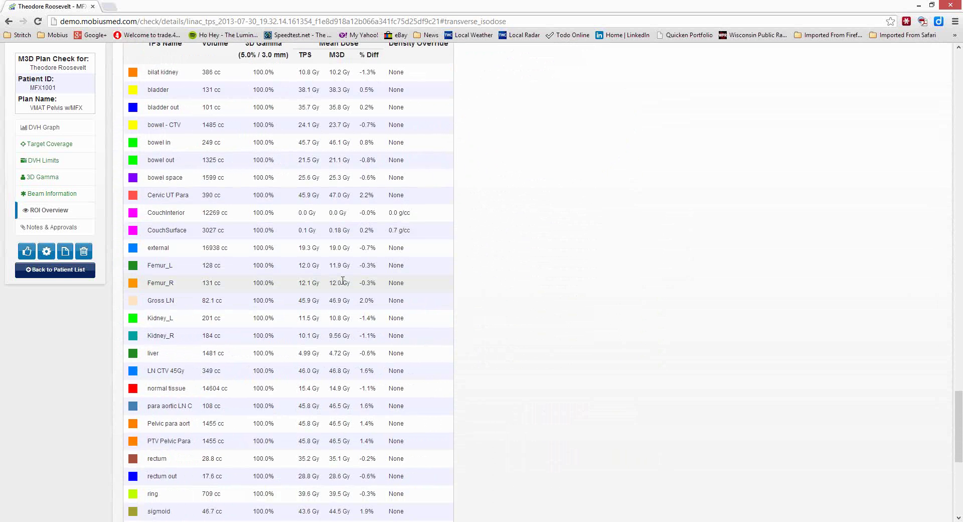
{"action": "scroll", "coordinate": [343, 285], "scroll_direction": "down", "scroll_amount": 1}
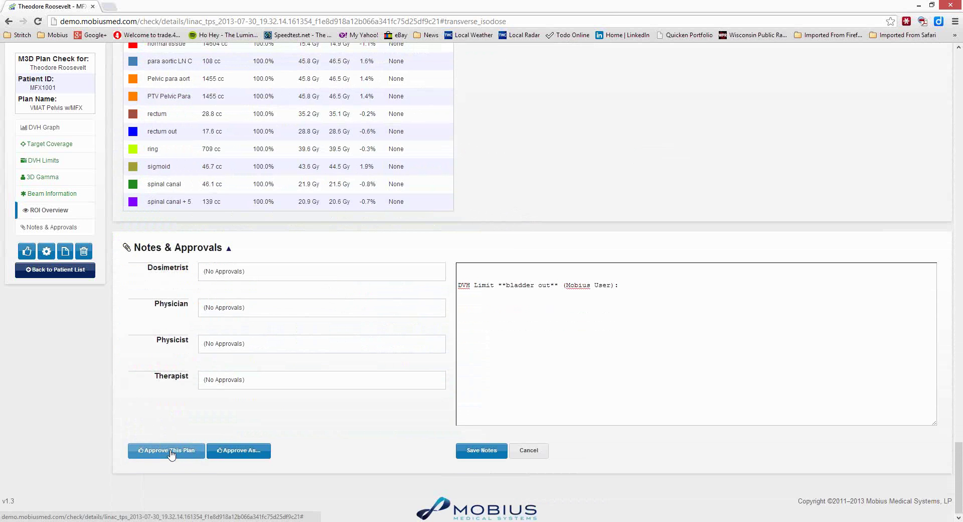
Check which users can be chosen to approve the plan check as another user, and leave without approving.
{"action": "left_click", "coordinate": [242, 451]}
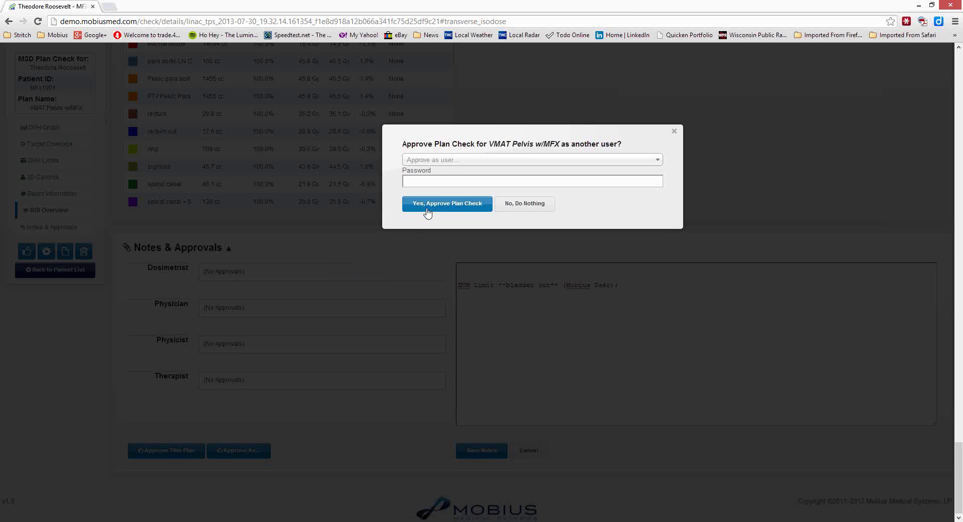
{"action": "left_click", "coordinate": [448, 161]}
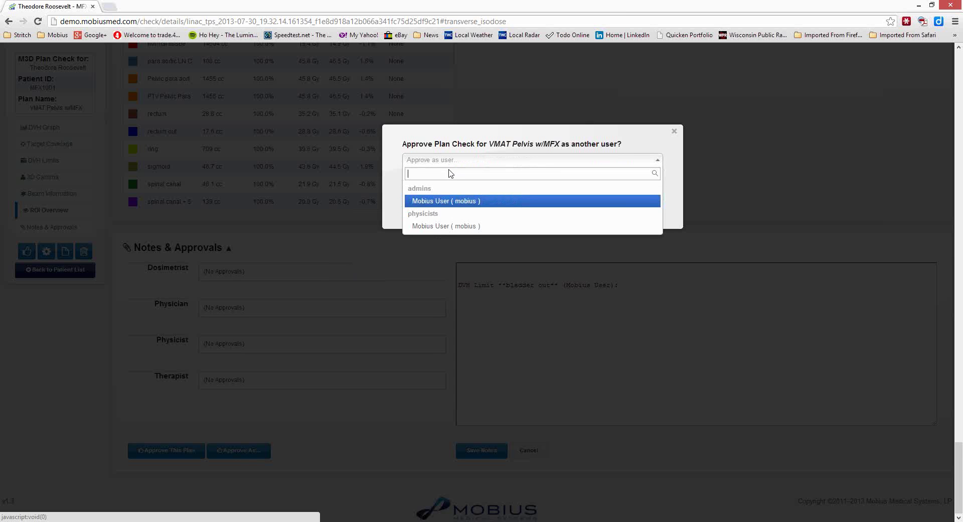
{"action": "left_click", "coordinate": [448, 161]}
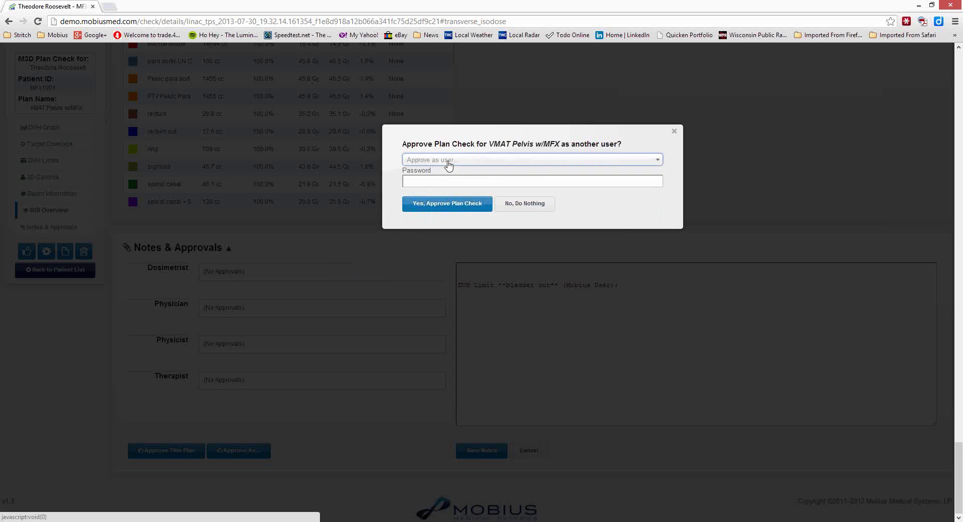
{"action": "left_click", "coordinate": [513, 208]}
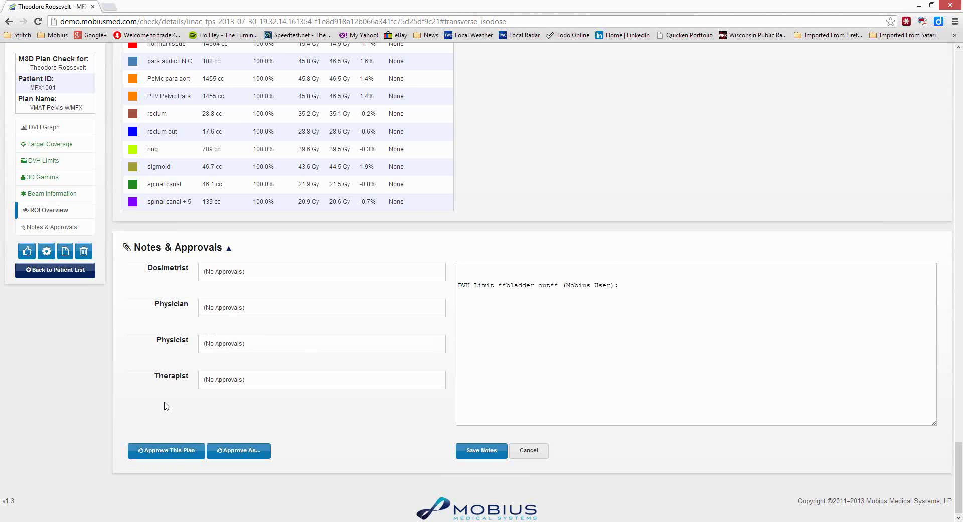
Open the PDF report of the VMAT Pelvis w/MFX plan check.
{"action": "scroll", "coordinate": [58, 296], "scroll_direction": "up", "scroll_amount": 2}
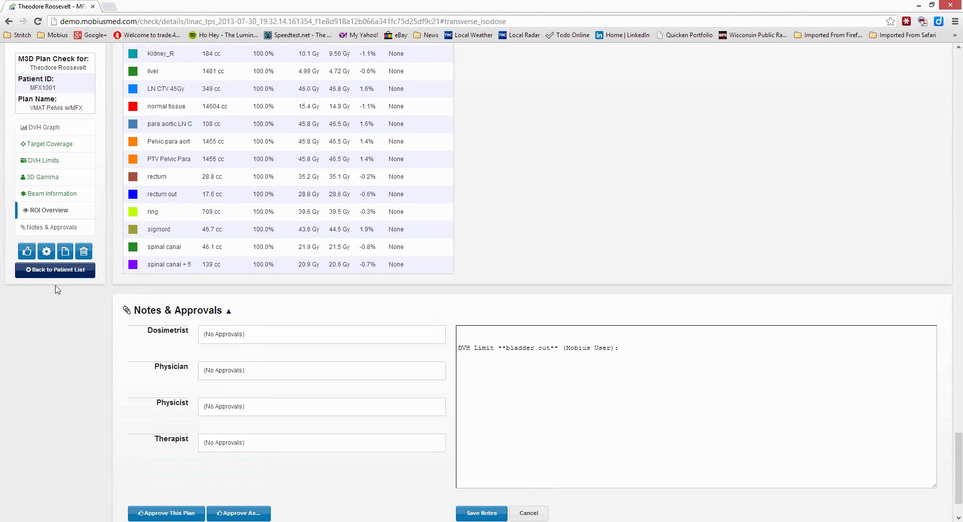
{"action": "left_click", "coordinate": [65, 252]}
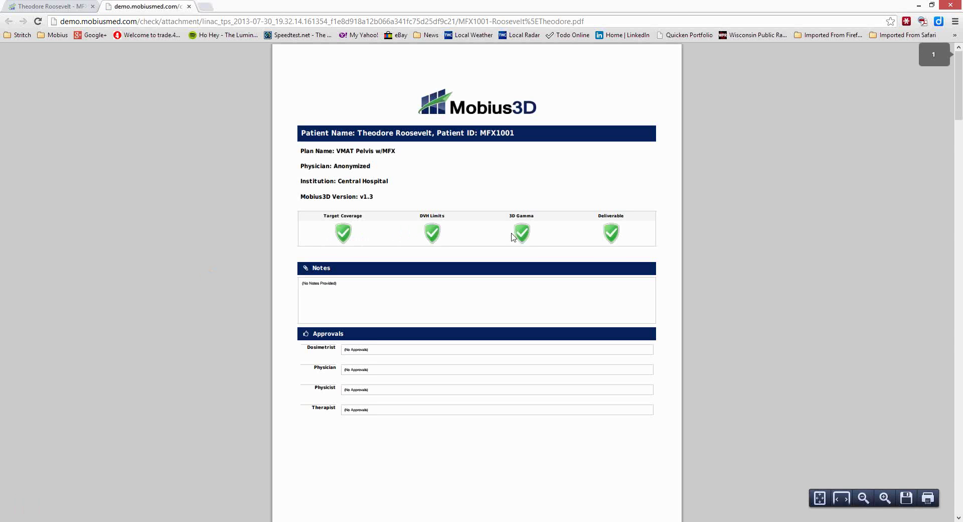
Look through the PDF report's notes, approvals, target coverage and DVH limits pages, and return to the plan check page.
{"action": "scroll", "coordinate": [321, 239], "scroll_direction": "down", "scroll_amount": 1}
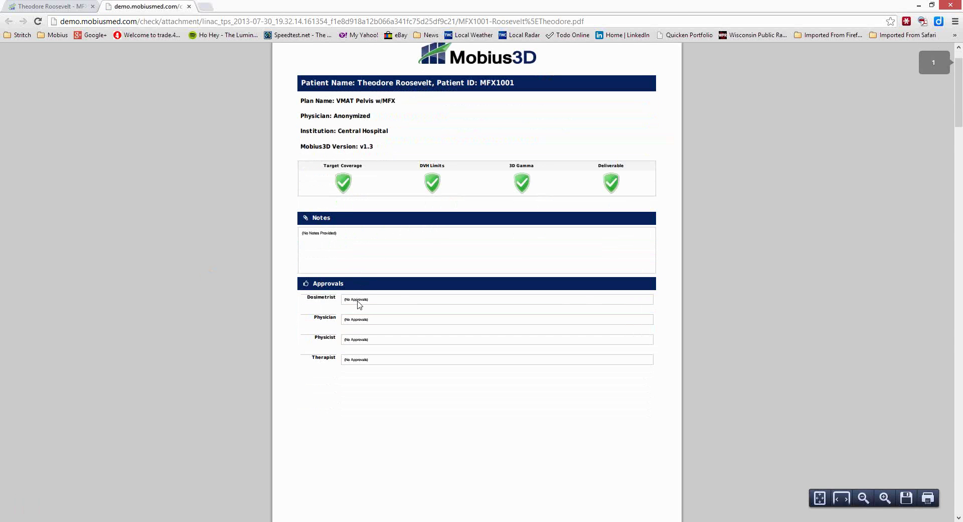
{"action": "scroll", "coordinate": [358, 304], "scroll_direction": "down", "scroll_amount": 8}
{"action": "scroll", "coordinate": [358, 304], "scroll_direction": "down", "scroll_amount": 11}
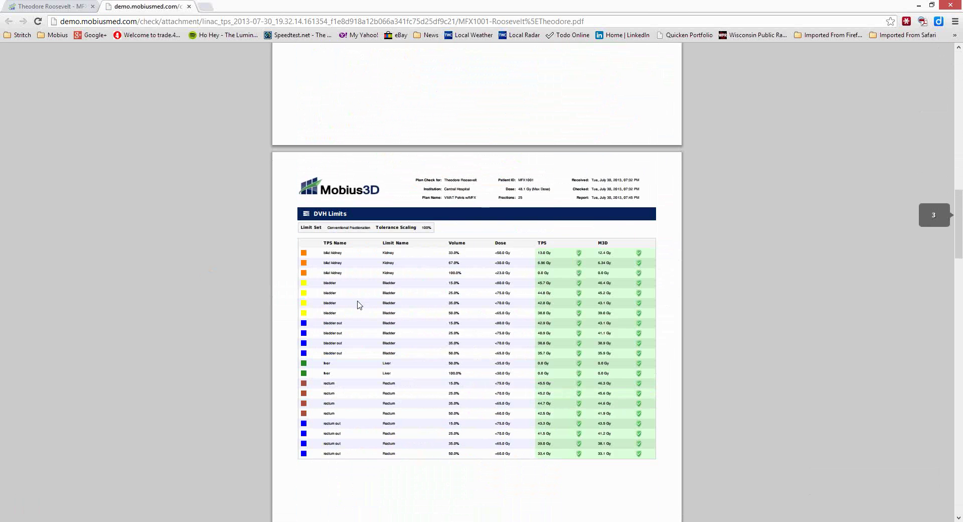
{"action": "scroll", "coordinate": [359, 304], "scroll_direction": "down", "scroll_amount": 3}
{"action": "scroll", "coordinate": [359, 304], "scroll_direction": "up", "scroll_amount": 15}
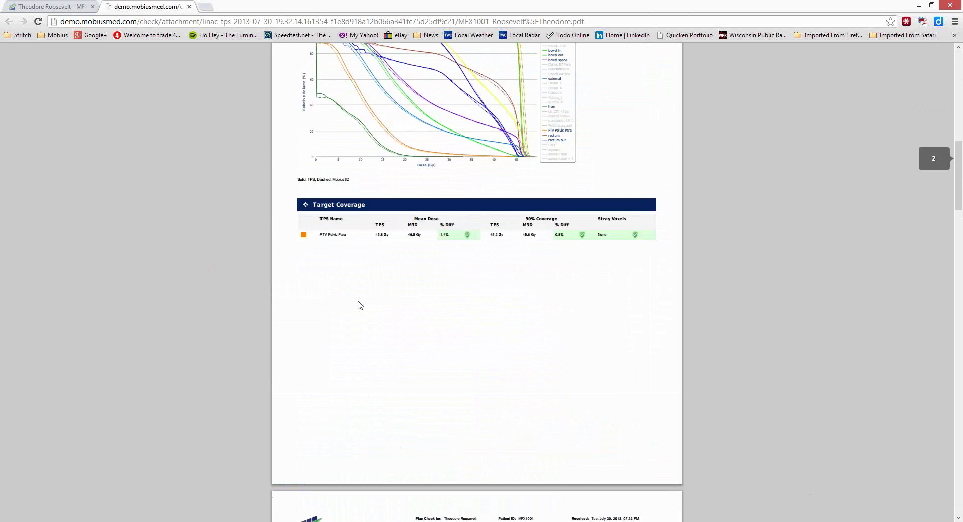
{"action": "scroll", "coordinate": [359, 305], "scroll_direction": "up", "scroll_amount": 7}
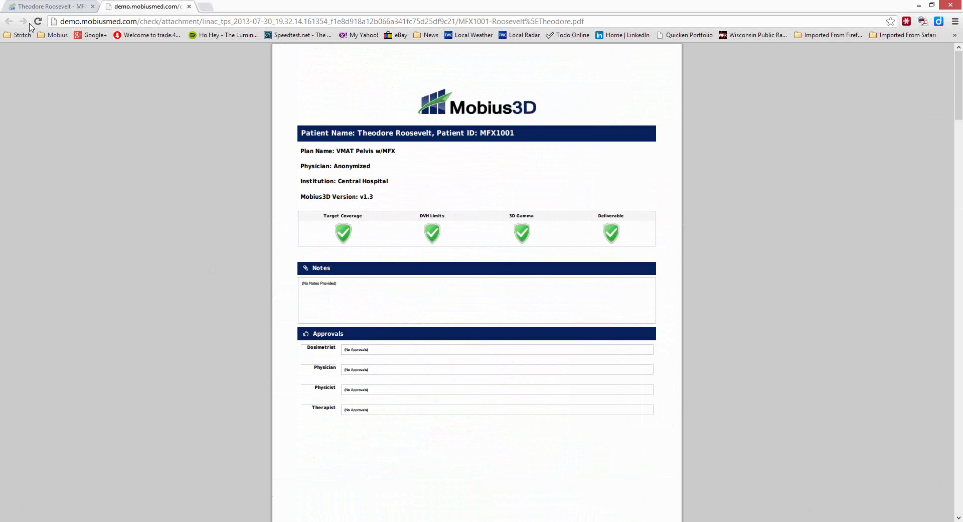
{"action": "left_click", "coordinate": [49, 6]}
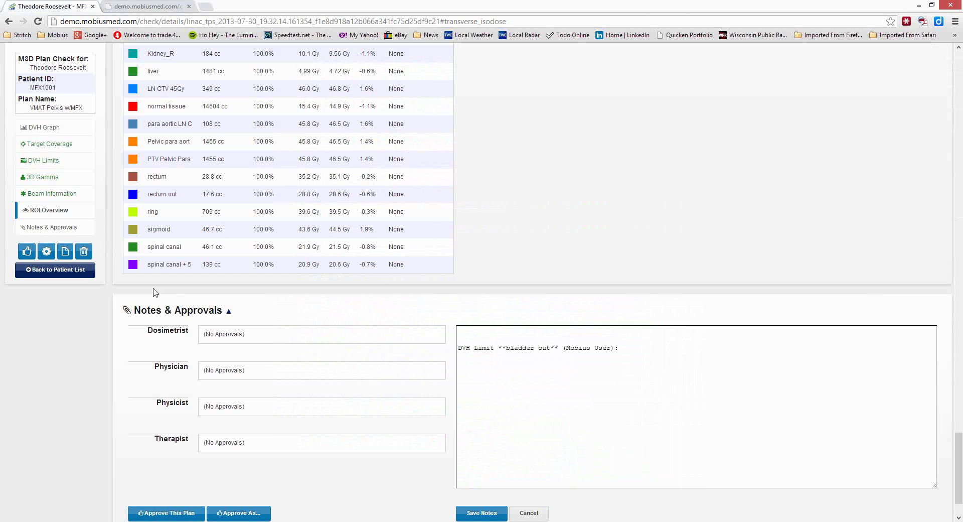
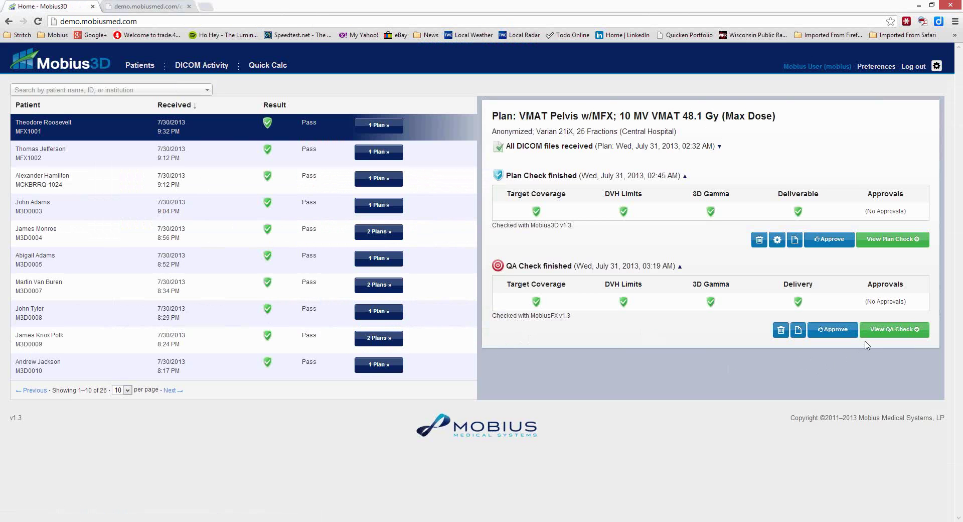
Open the QA check of the VMAT Pelvis w/MFX plan and dismiss the LastPass autofill bar.
{"action": "left_click", "coordinate": [881, 330]}
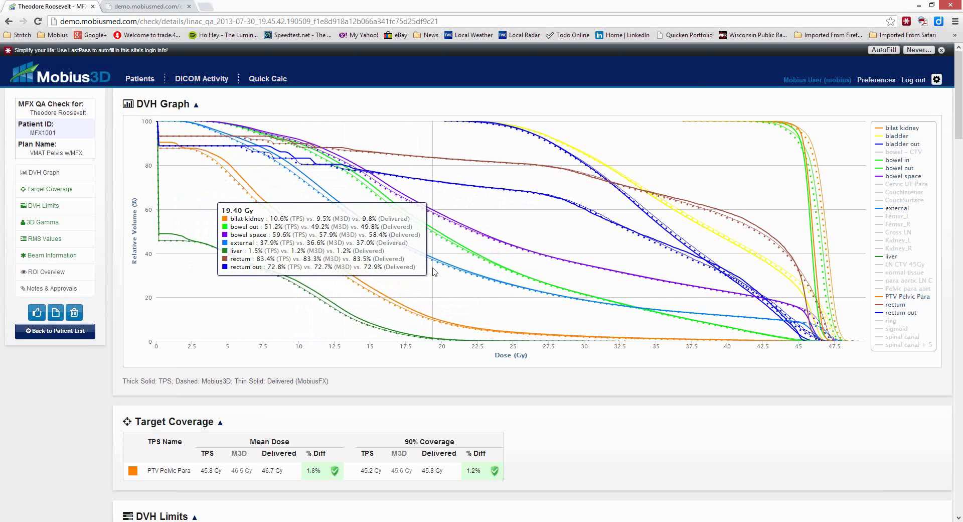
{"action": "scroll", "coordinate": [438, 279], "scroll_direction": "down", "scroll_amount": 2}
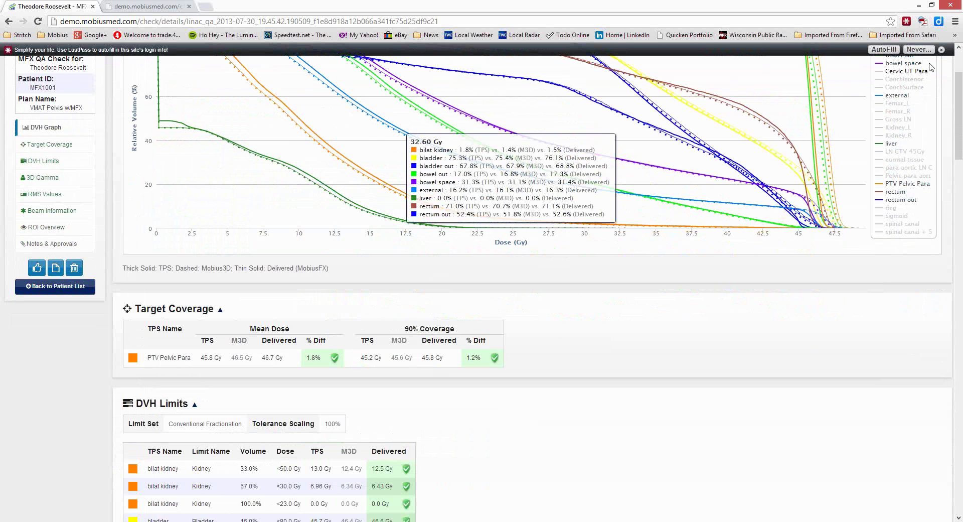
{"action": "left_click", "coordinate": [942, 49]}
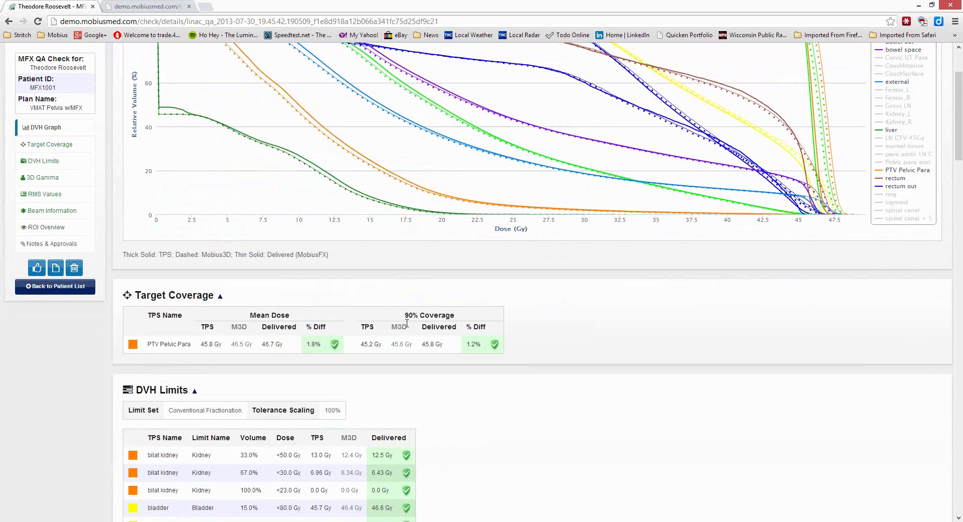
Review the QA check's Target Coverage and DVH Limits tables, comparing the TPS, M3D and delivered doses.
{"action": "scroll", "coordinate": [427, 325], "scroll_direction": "down", "scroll_amount": 4}
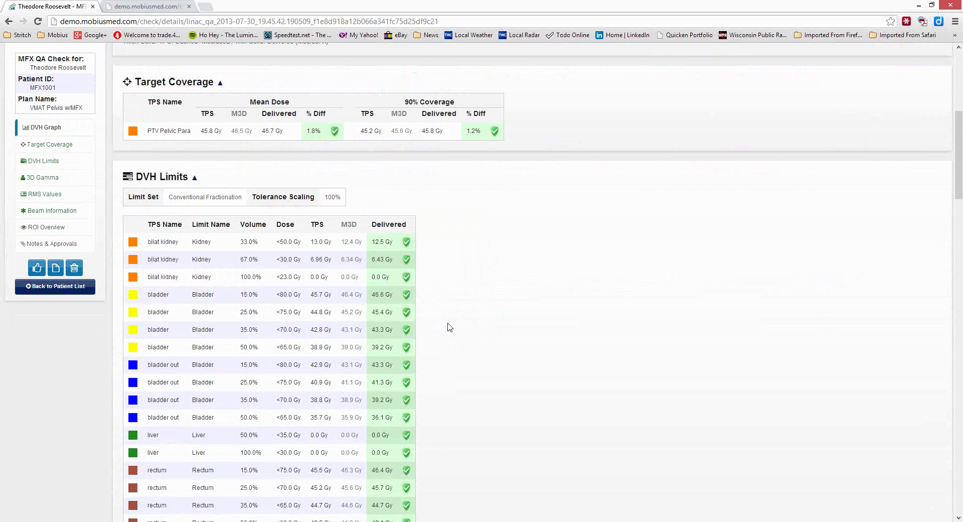
{"action": "scroll", "coordinate": [449, 327], "scroll_direction": "down", "scroll_amount": 2}
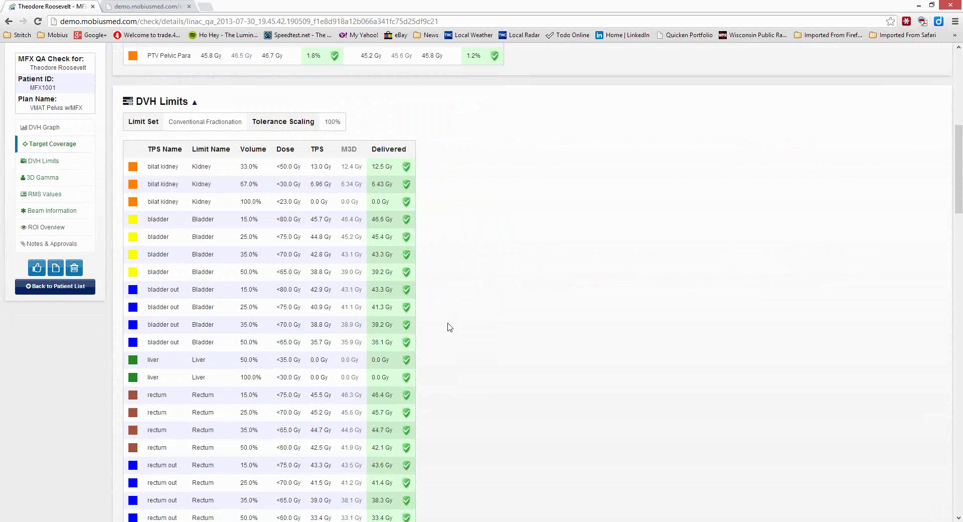
{"action": "scroll", "coordinate": [449, 327], "scroll_direction": "down", "scroll_amount": 1}
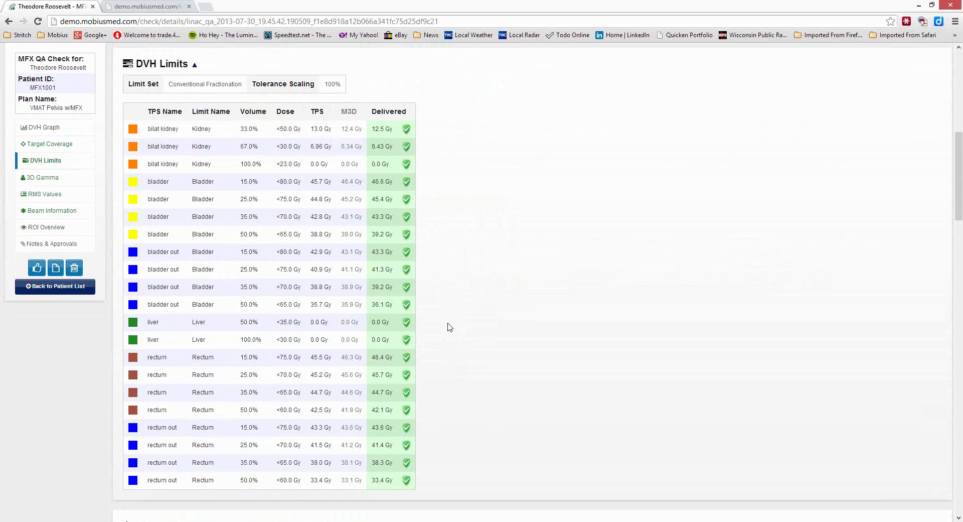
{"action": "scroll", "coordinate": [450, 327], "scroll_direction": "down", "scroll_amount": 1}
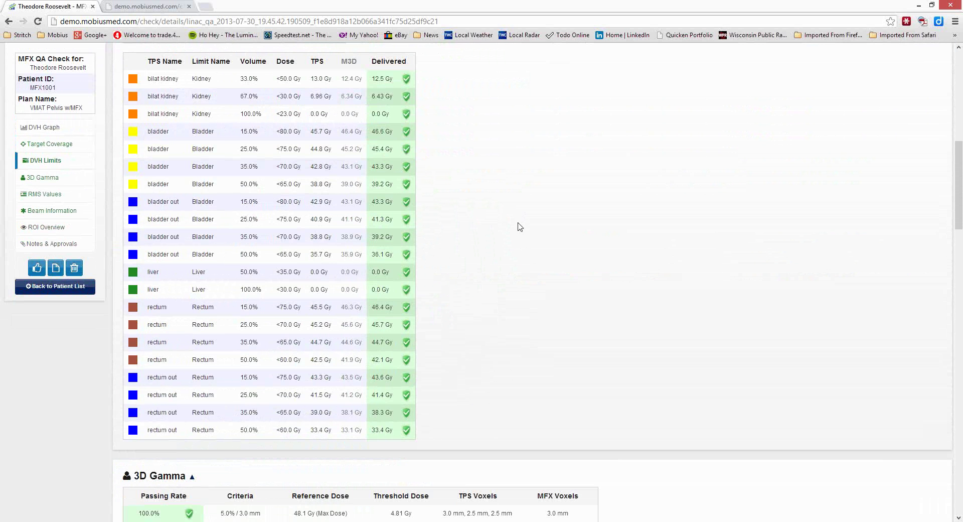
Examine the 3D Gamma section's passing rate, transverse plane image and vertical and horizontal dose profiles.
{"action": "scroll", "coordinate": [509, 209], "scroll_direction": "down", "scroll_amount": 5}
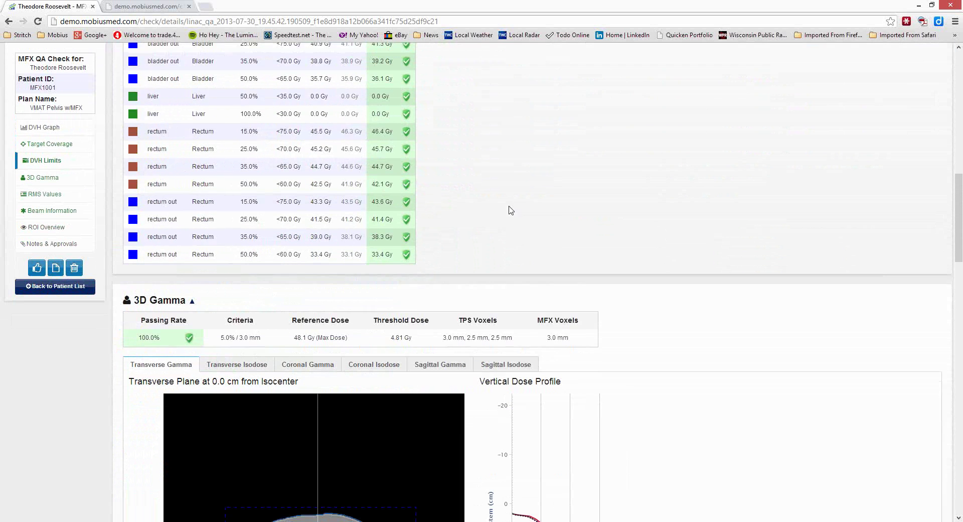
{"action": "scroll", "coordinate": [477, 232], "scroll_direction": "down", "scroll_amount": 1}
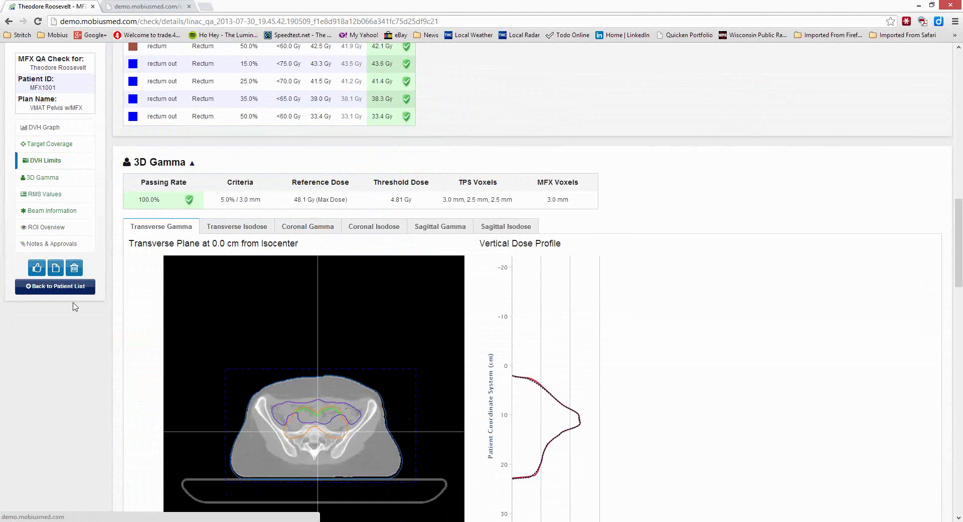
{"action": "scroll", "coordinate": [143, 284], "scroll_direction": "down", "scroll_amount": 4}
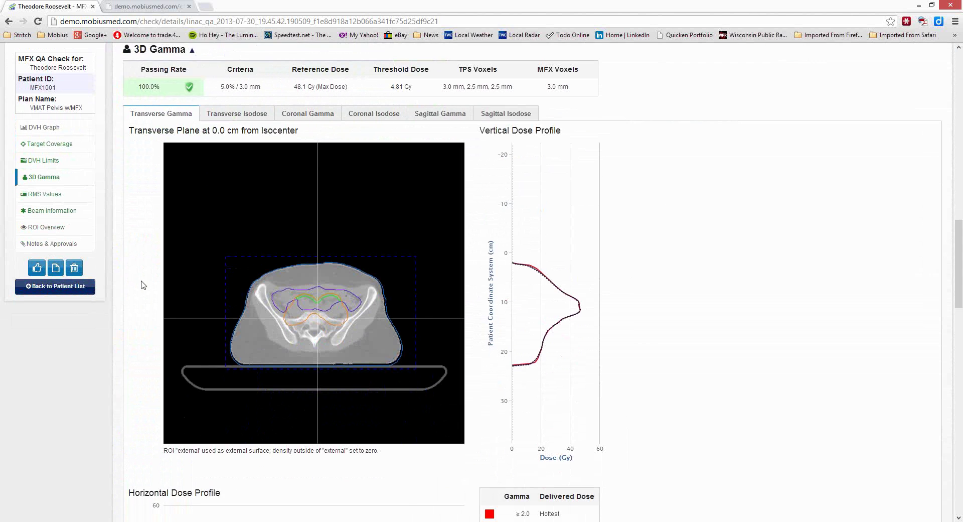
{"action": "scroll", "coordinate": [144, 286], "scroll_direction": "down", "scroll_amount": 1}
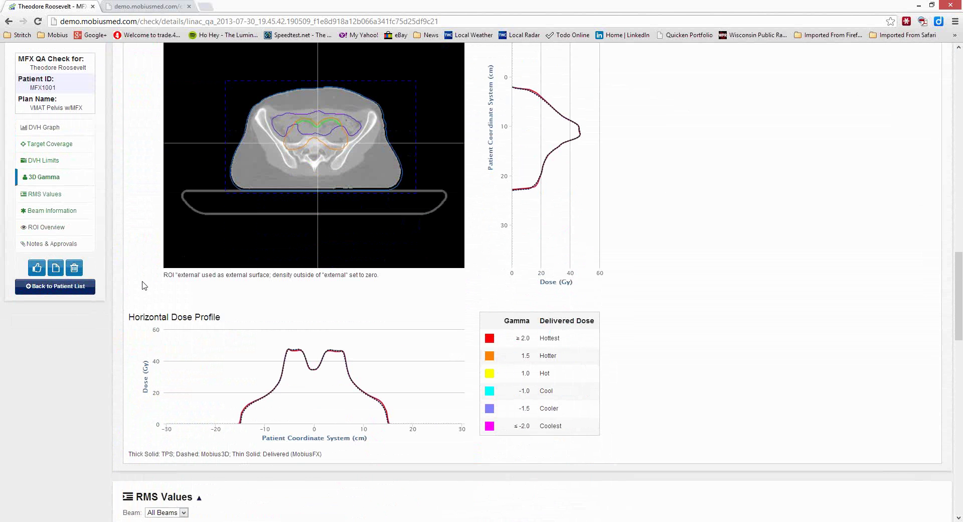
Recheck the PTV Pelvic Para row in Target Coverage for delivered mean dose and 90% coverage against the TPS.
{"action": "scroll", "coordinate": [144, 285], "scroll_direction": "up", "scroll_amount": 20}
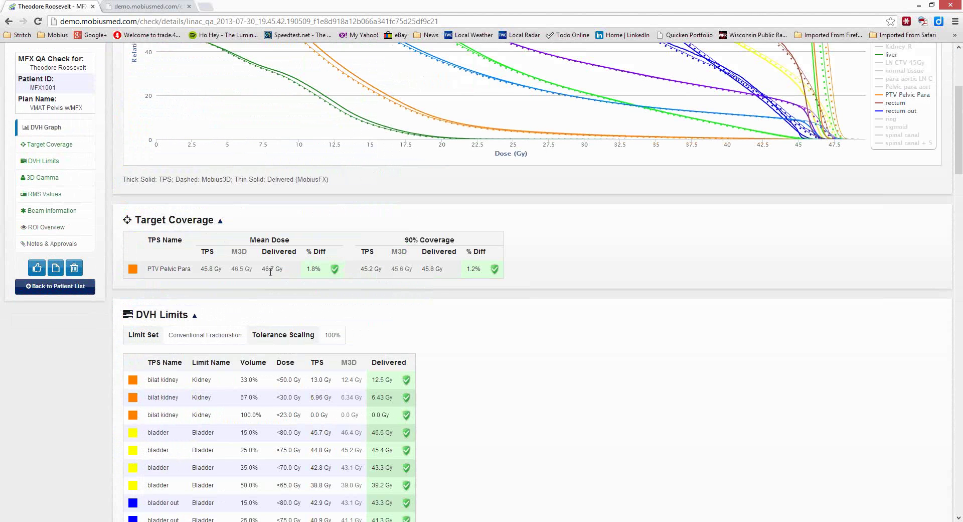
{"action": "mouse_move", "coordinate": [307, 94]}
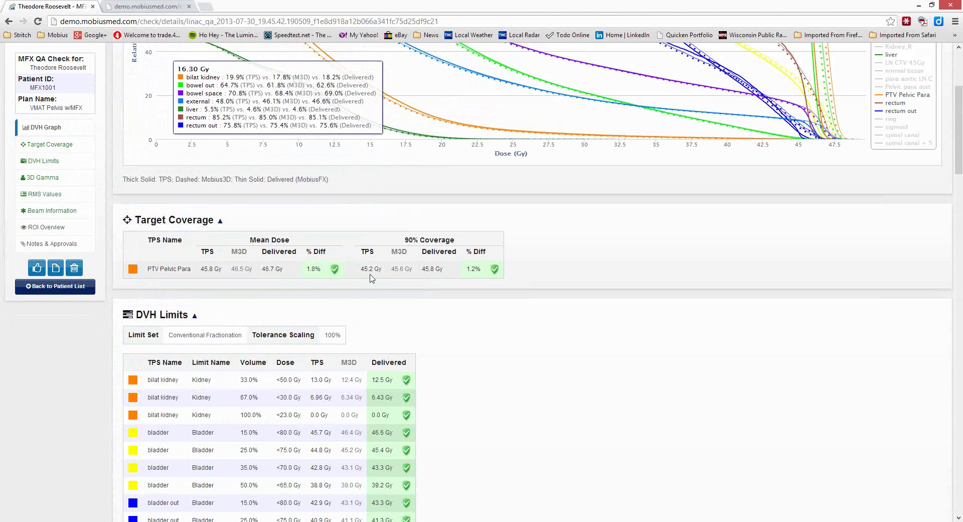
{"action": "scroll", "coordinate": [88, 360], "scroll_direction": "down", "scroll_amount": 9}
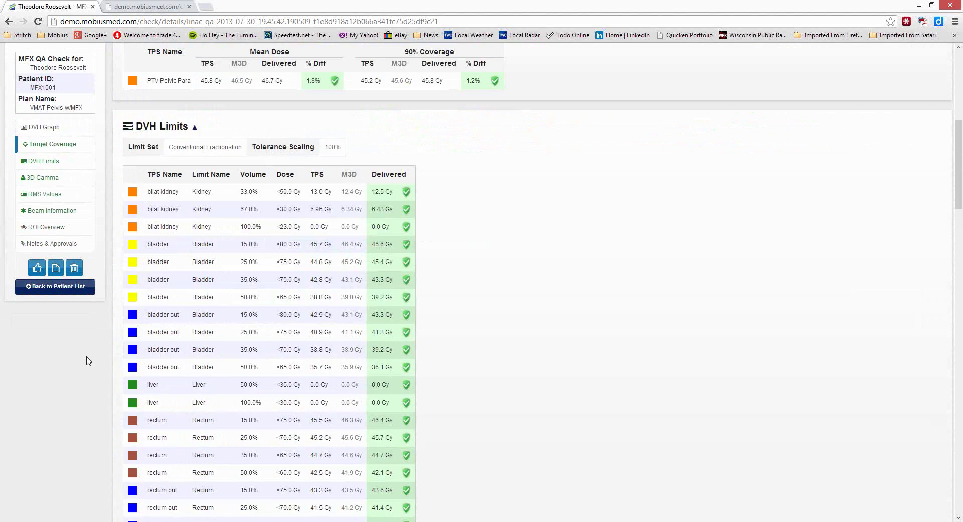
Filter the RMS Values chart to beam 2 and inspect the RMS error of its individual leaves.
{"action": "scroll", "coordinate": [88, 360], "scroll_direction": "down", "scroll_amount": 12}
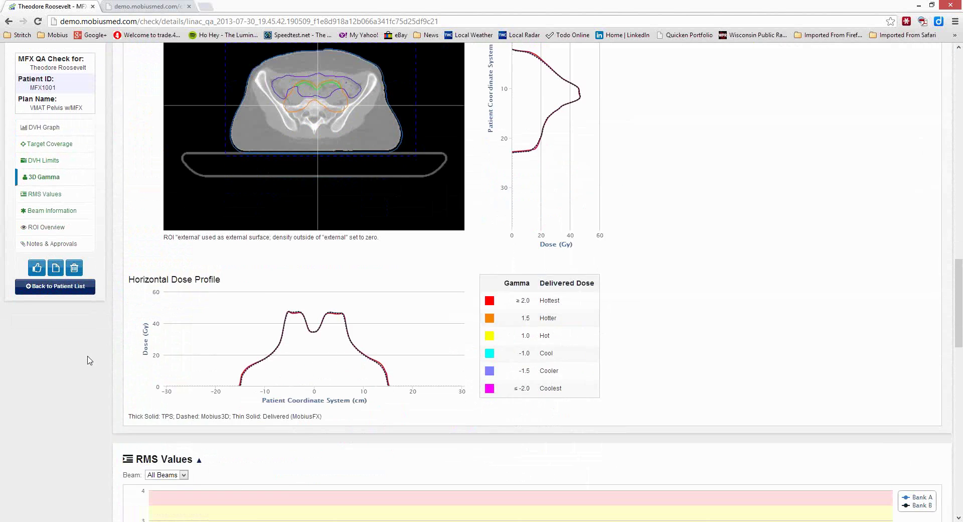
{"action": "scroll", "coordinate": [88, 360], "scroll_direction": "down", "scroll_amount": 2}
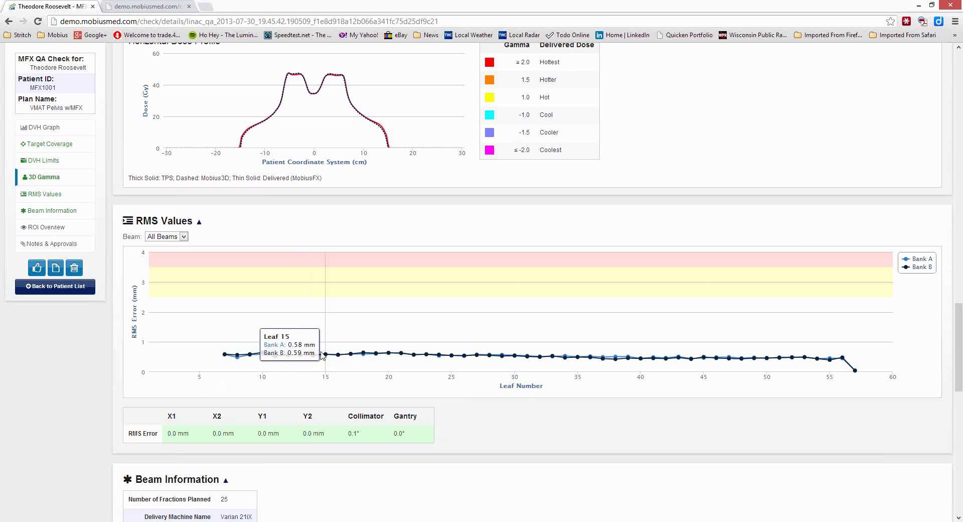
{"action": "left_click", "coordinate": [184, 237]}
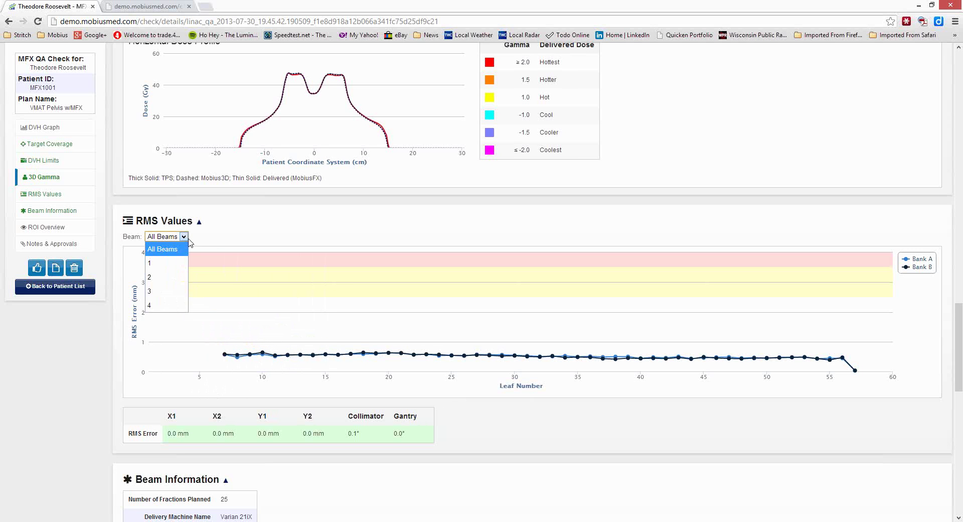
{"action": "left_click", "coordinate": [170, 279]}
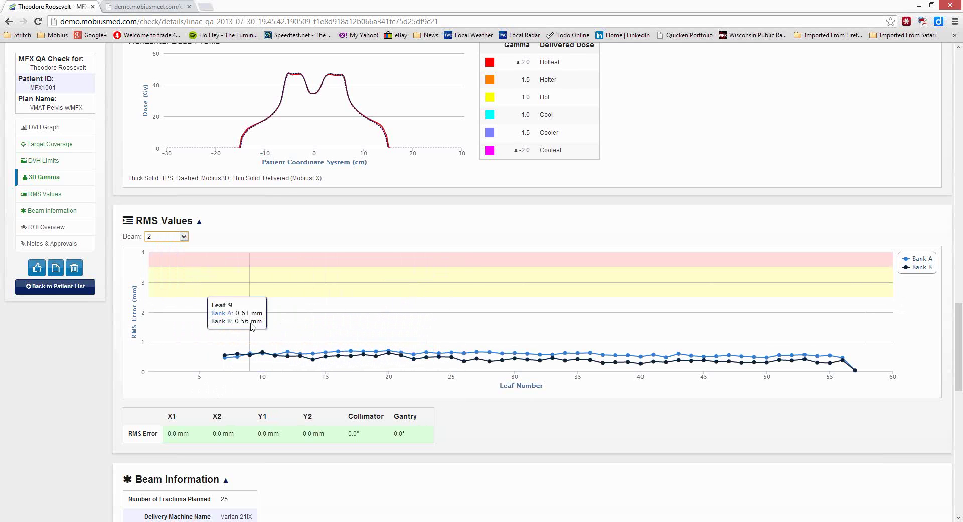
Review the Beam Information table, covering data transfer, energy, TPS MU, segments and jaw positions for the four RA beams.
{"action": "scroll", "coordinate": [130, 371], "scroll_direction": "down", "scroll_amount": 2}
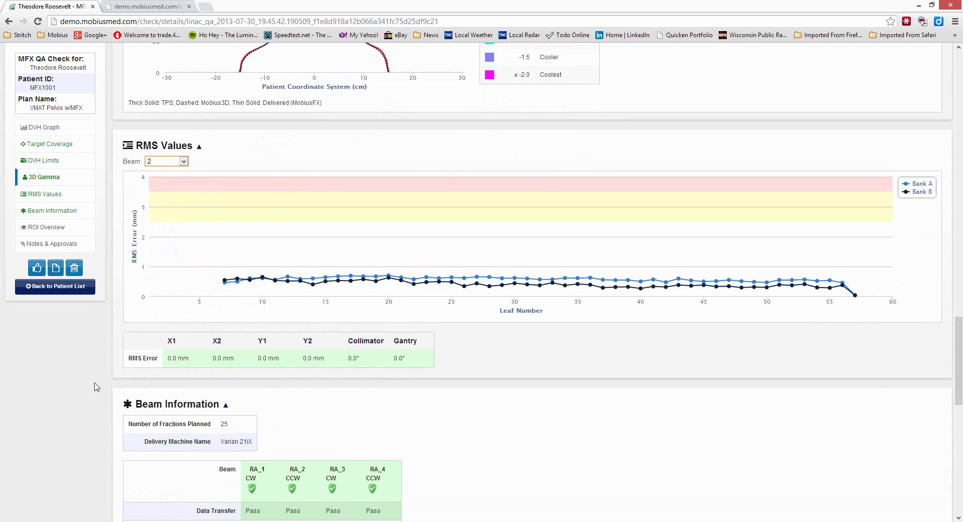
{"action": "scroll", "coordinate": [97, 386], "scroll_direction": "down", "scroll_amount": 2}
{"action": "scroll", "coordinate": [96, 387], "scroll_direction": "down", "scroll_amount": 2}
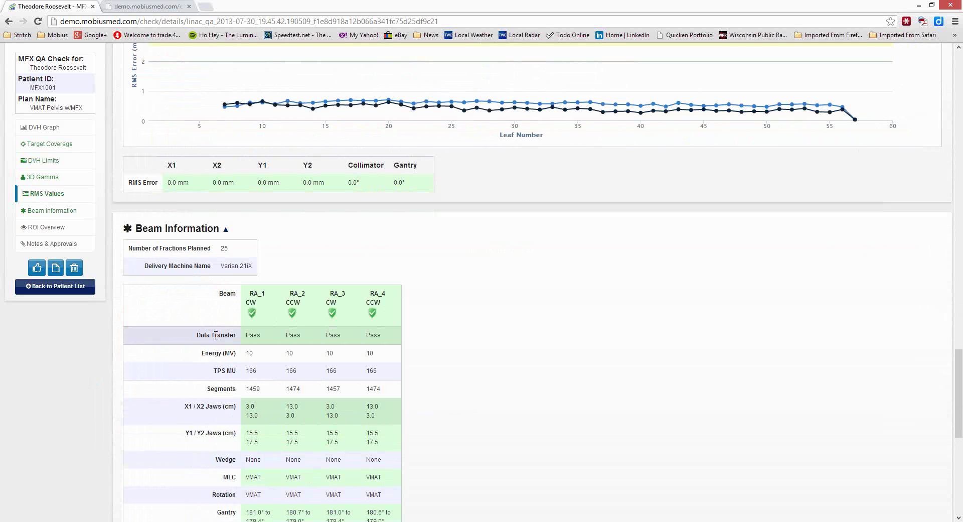
{"action": "scroll", "coordinate": [201, 339], "scroll_direction": "down", "scroll_amount": 1}
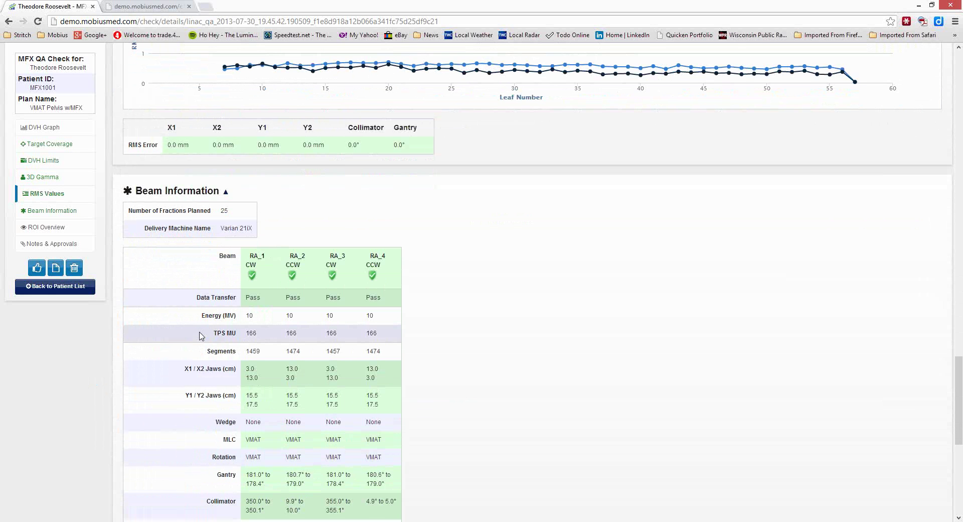
{"action": "scroll", "coordinate": [200, 335], "scroll_direction": "down", "scroll_amount": 2}
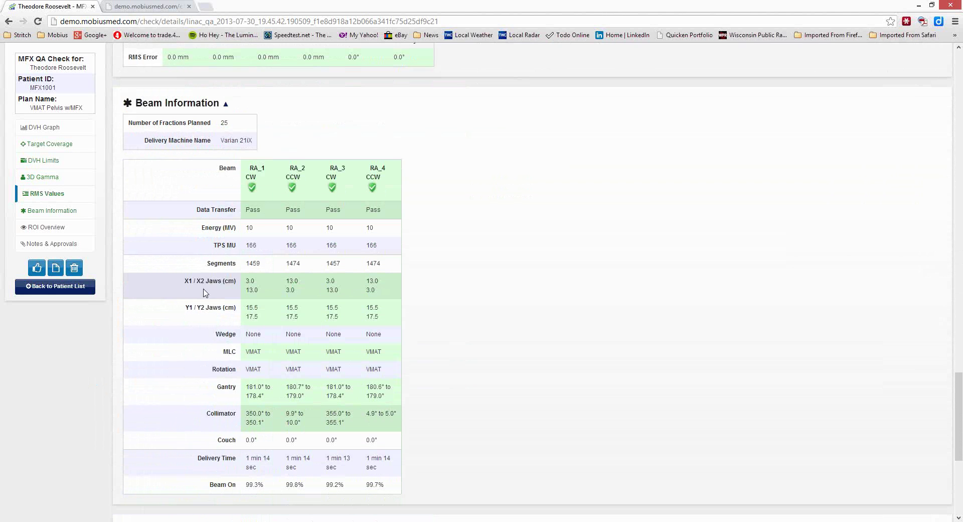
{"action": "scroll", "coordinate": [206, 291], "scroll_direction": "down", "scroll_amount": 1}
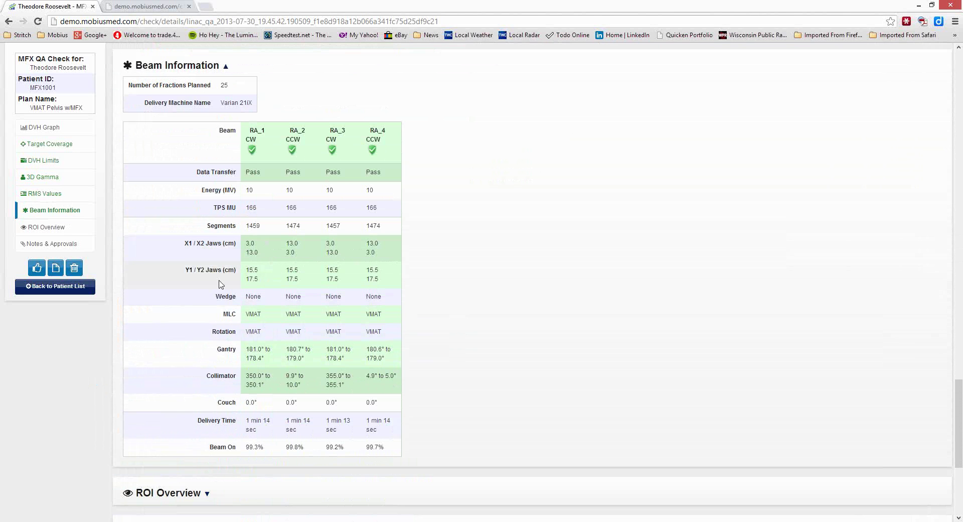
Inspect the delivered gantry angles of the RA_1 CW beam, and view the QA check's Notes & Approvals section.
{"action": "scroll", "coordinate": [221, 282], "scroll_direction": "down", "scroll_amount": 2}
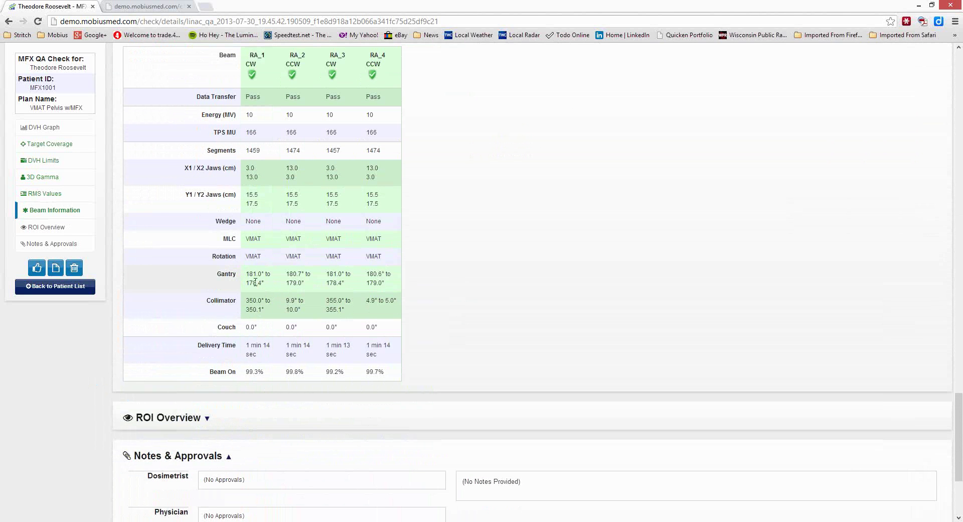
{"action": "left_click_drag", "start_coordinate": [246, 283], "coordinate": [261, 284]}
{"action": "left_click", "coordinate": [253, 285]}
{"action": "scroll", "coordinate": [218, 272], "scroll_direction": "down", "scroll_amount": 3}
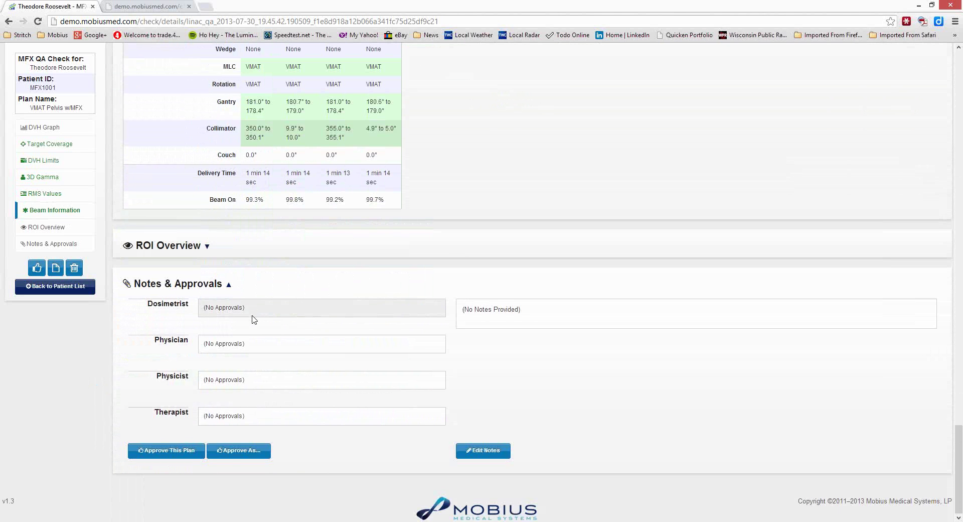
{"action": "scroll", "coordinate": [254, 315], "scroll_direction": "up", "scroll_amount": 4}
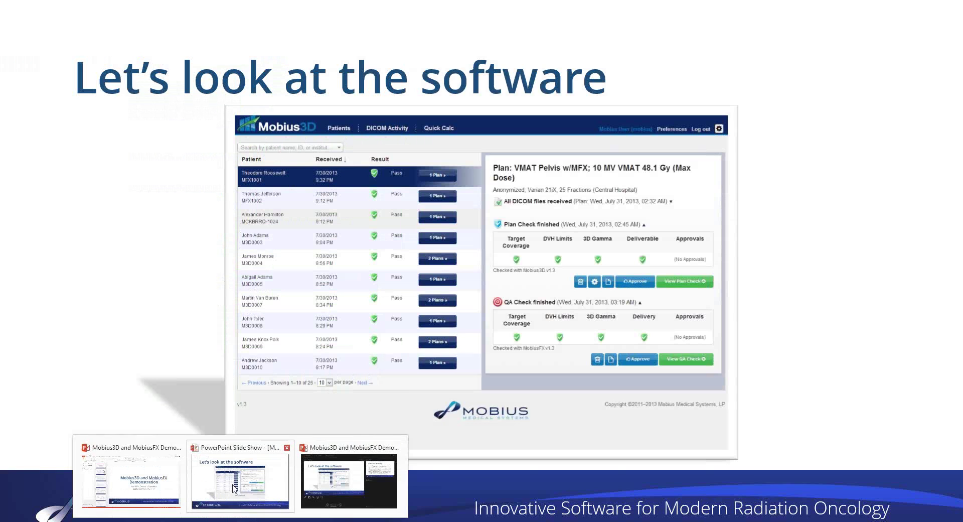
Bring up the PowerPoint slide show, and return in the browser to the DVH Graph section of the QA check.
{"action": "left_click", "coordinate": [233, 488]}
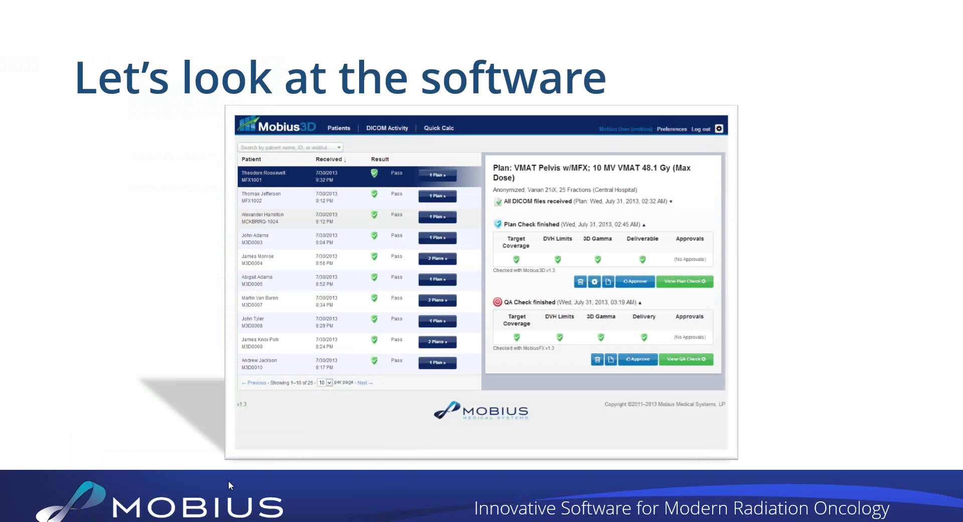
{"action": "left_click", "coordinate": [119, 230]}
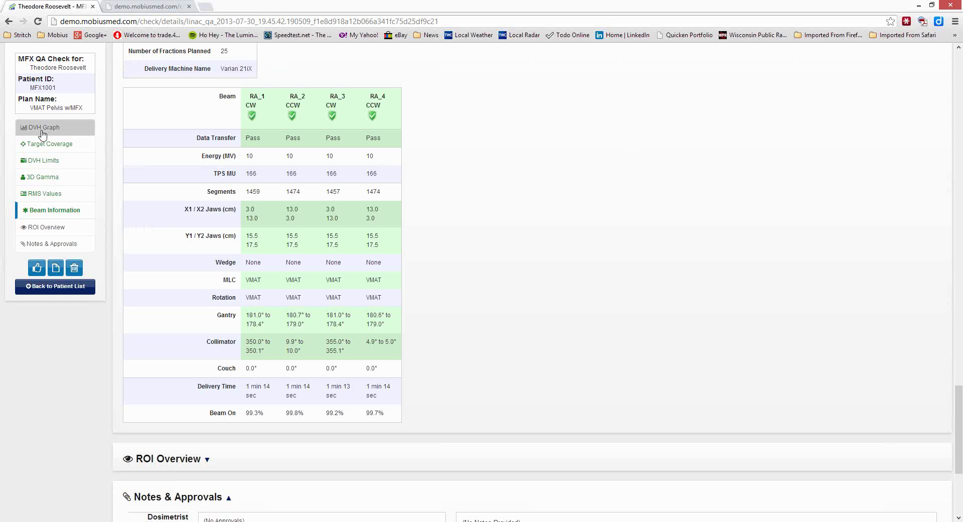
{"action": "left_click", "coordinate": [45, 129]}
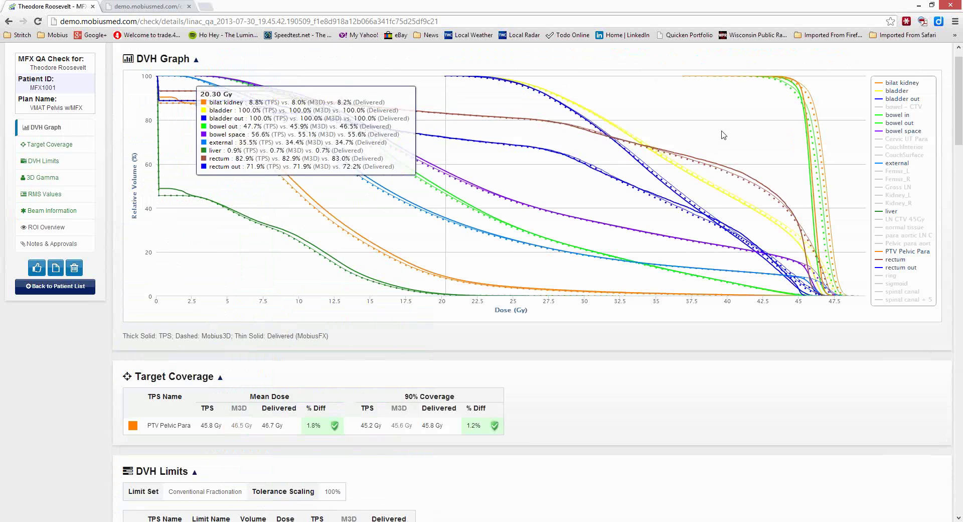
Leave the QA check and open the Manage Machines page of the Mobius3D configuration.
{"action": "scroll", "coordinate": [901, 72], "scroll_direction": "up", "scroll_amount": 1}
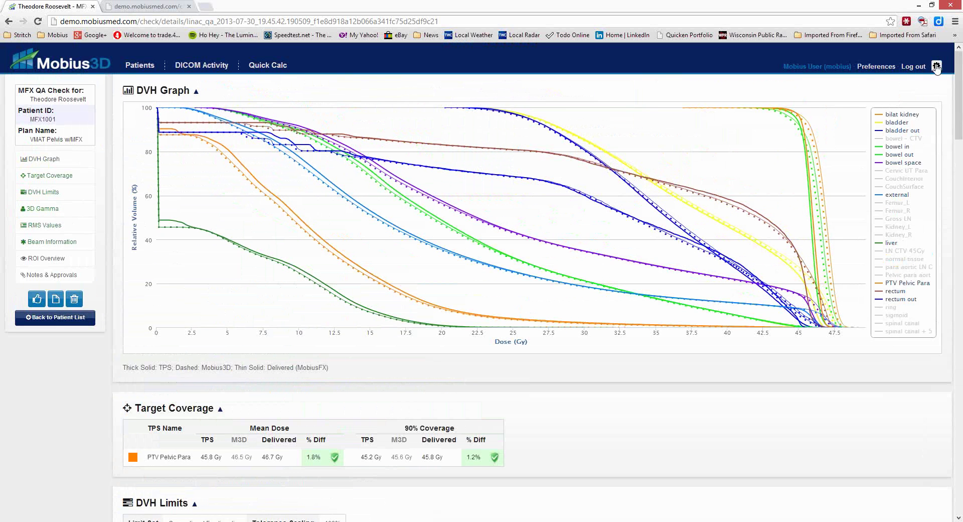
{"action": "left_click", "coordinate": [922, 66]}
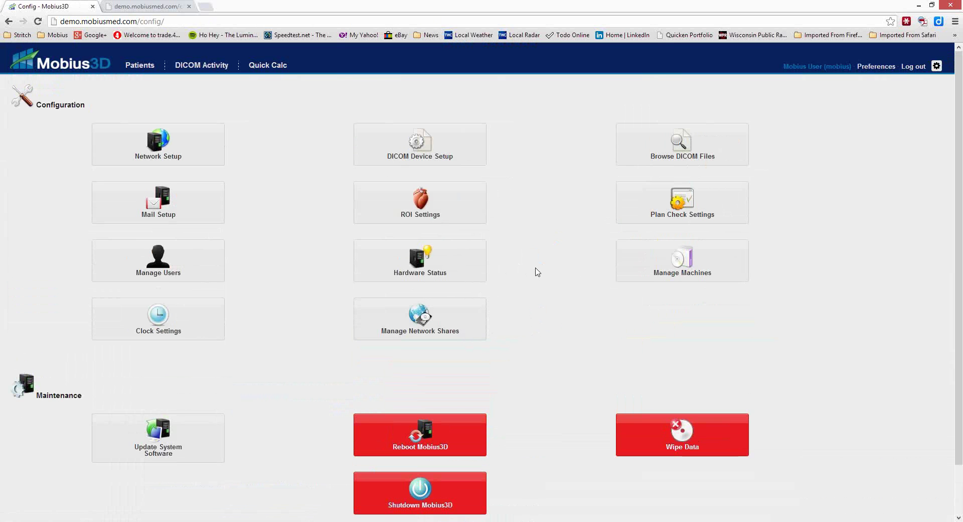
{"action": "left_click", "coordinate": [685, 267]}
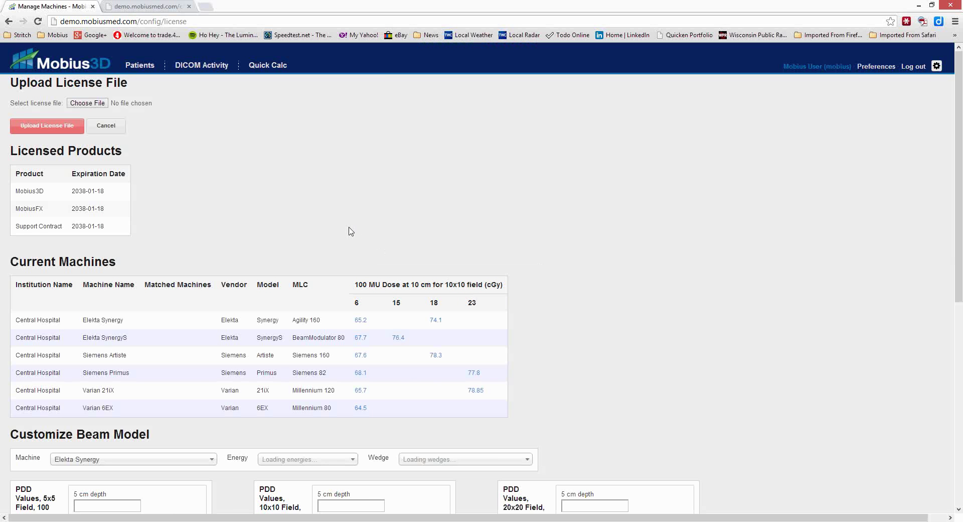
Examine the Elekta Synergy 6 MV beam model without wedge, covering PDD values, off-axis ratios, output factors and the customization options.
{"action": "scroll", "coordinate": [351, 231], "scroll_direction": "down", "scroll_amount": 4}
{"action": "scroll", "coordinate": [351, 231], "scroll_direction": "down", "scroll_amount": 2}
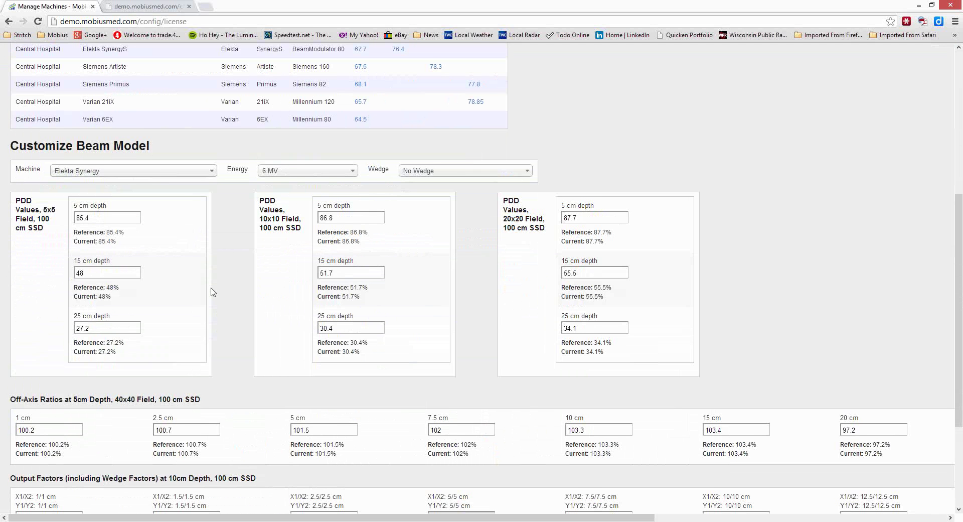
{"action": "scroll", "coordinate": [225, 263], "scroll_direction": "down", "scroll_amount": 2}
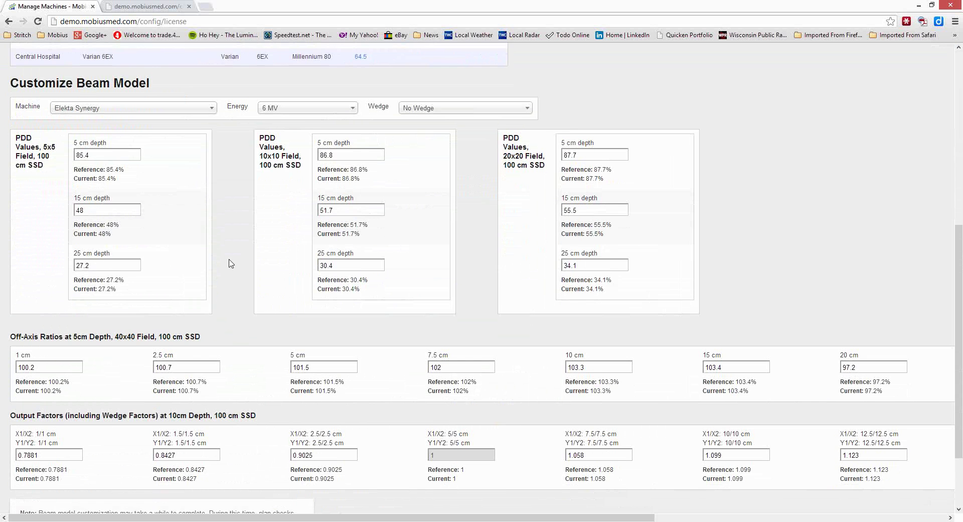
{"action": "scroll", "coordinate": [230, 263], "scroll_direction": "down", "scroll_amount": 1}
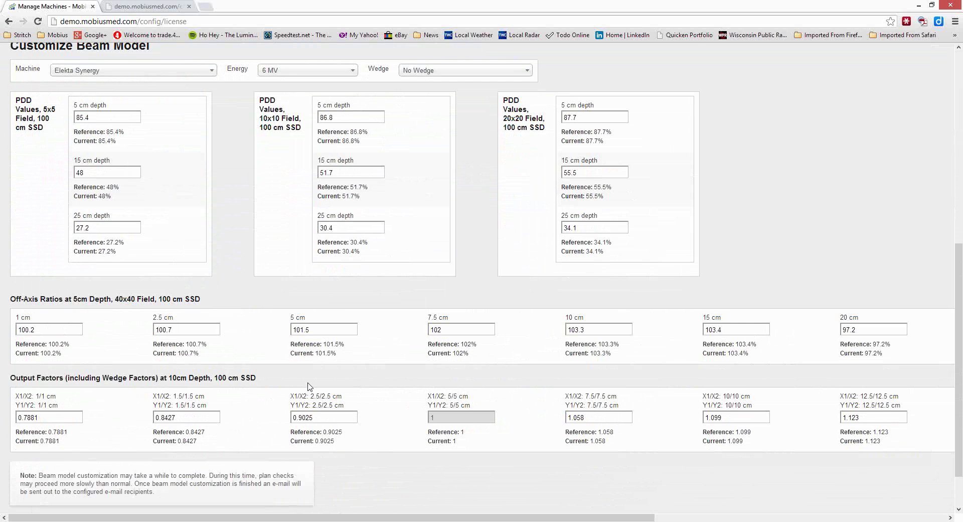
{"action": "scroll", "coordinate": [309, 386], "scroll_direction": "down", "scroll_amount": 2}
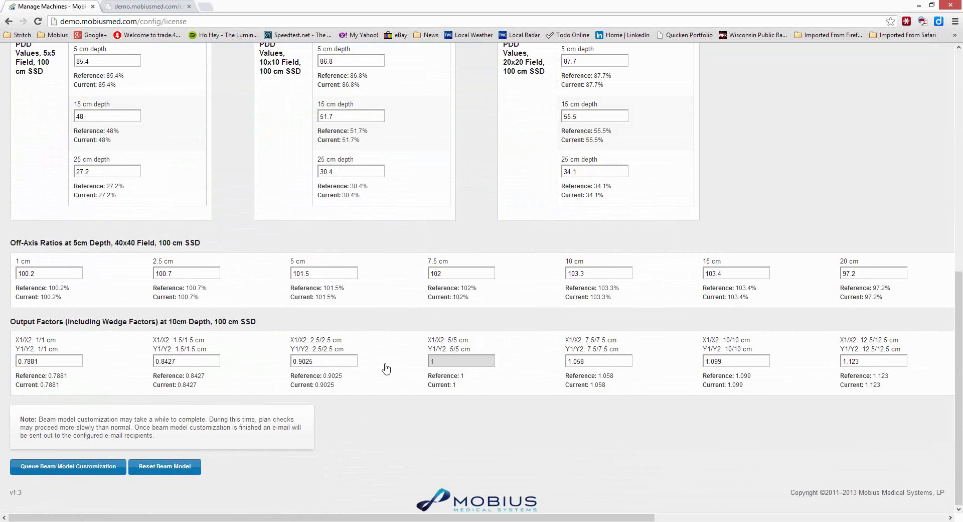
{"action": "scroll", "coordinate": [386, 368], "scroll_direction": "up", "scroll_amount": 1}
{"action": "scroll", "coordinate": [386, 369], "scroll_direction": "up", "scroll_amount": 2}
{"action": "scroll", "coordinate": [386, 368], "scroll_direction": "up", "scroll_amount": 1}
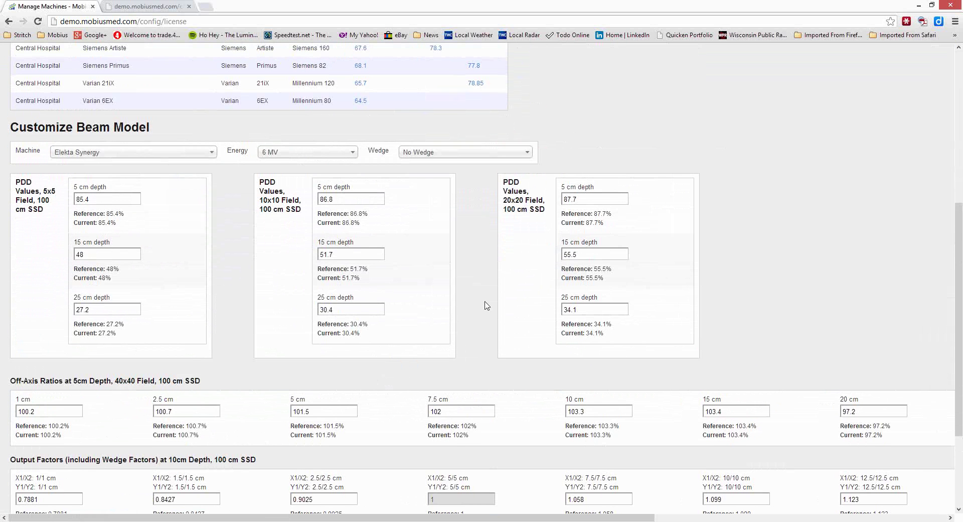
{"action": "scroll", "coordinate": [486, 305], "scroll_direction": "down", "scroll_amount": 3}
{"action": "scroll", "coordinate": [487, 305], "scroll_direction": "up", "scroll_amount": 4}
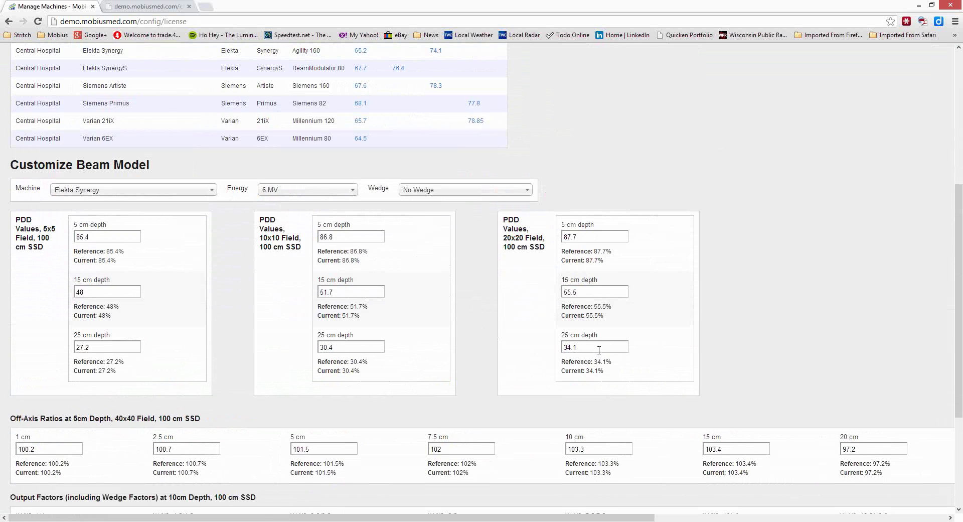
Try to queue a beam model customization with the 20x20 field's PDD value at 25 cm depth set to 40.
{"action": "left_click_drag", "start_coordinate": [598, 349], "coordinate": [546, 355]}
{"action": "type", "text": "40."}
{"action": "key", "text": "Tab"}
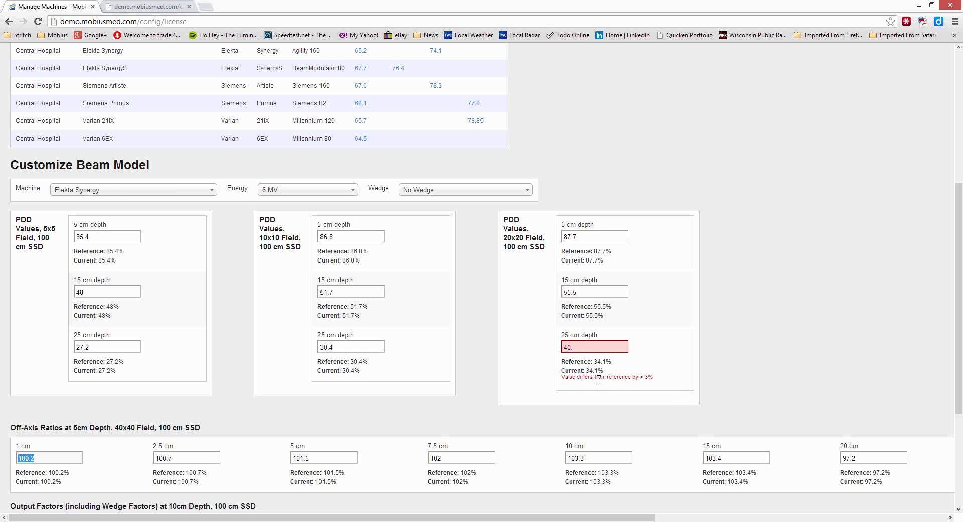
{"action": "scroll", "coordinate": [598, 379], "scroll_direction": "down", "scroll_amount": 3}
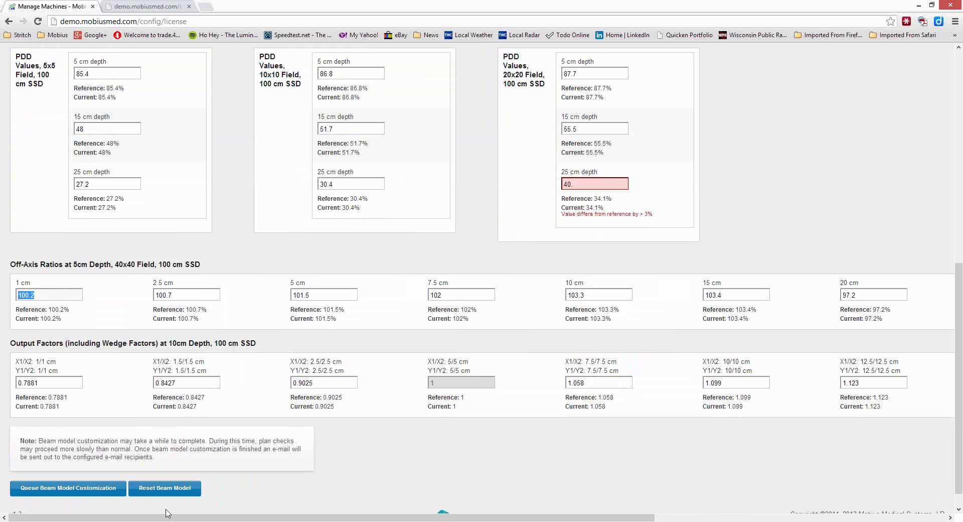
{"action": "left_click", "coordinate": [101, 494]}
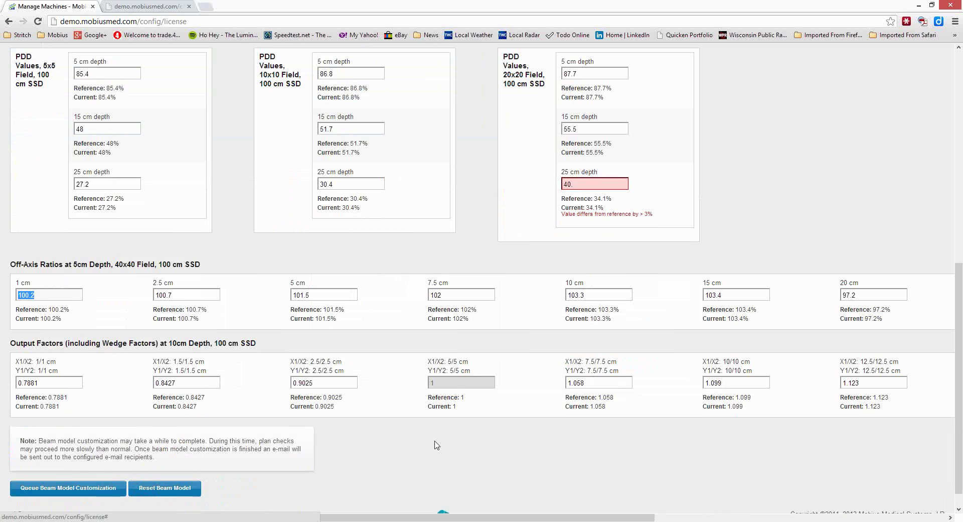
Look over the edited beam model page once more and return to the patient list.
{"action": "scroll", "coordinate": [634, 384], "scroll_direction": "up", "scroll_amount": 4}
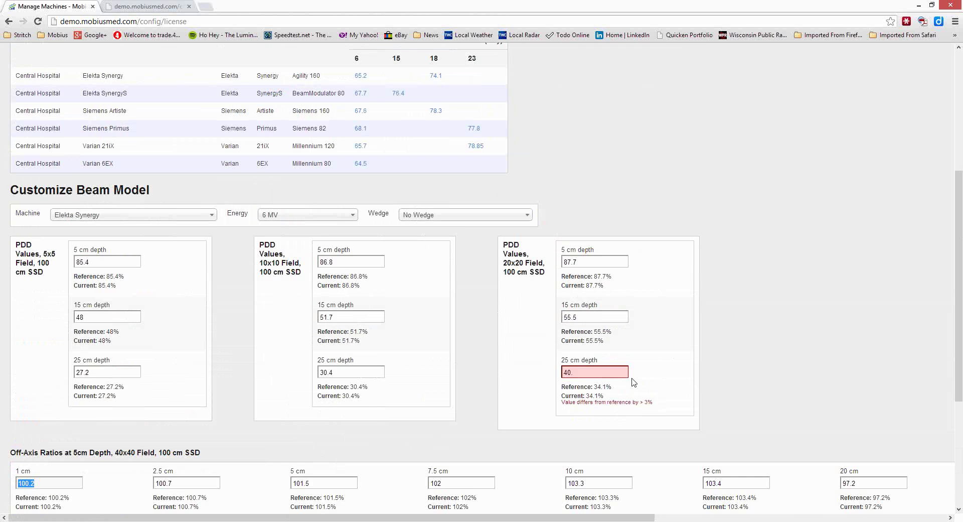
{"action": "scroll", "coordinate": [634, 383], "scroll_direction": "up", "scroll_amount": 4}
{"action": "scroll", "coordinate": [629, 380], "scroll_direction": "down", "scroll_amount": 3}
{"action": "scroll", "coordinate": [633, 376], "scroll_direction": "down", "scroll_amount": 5}
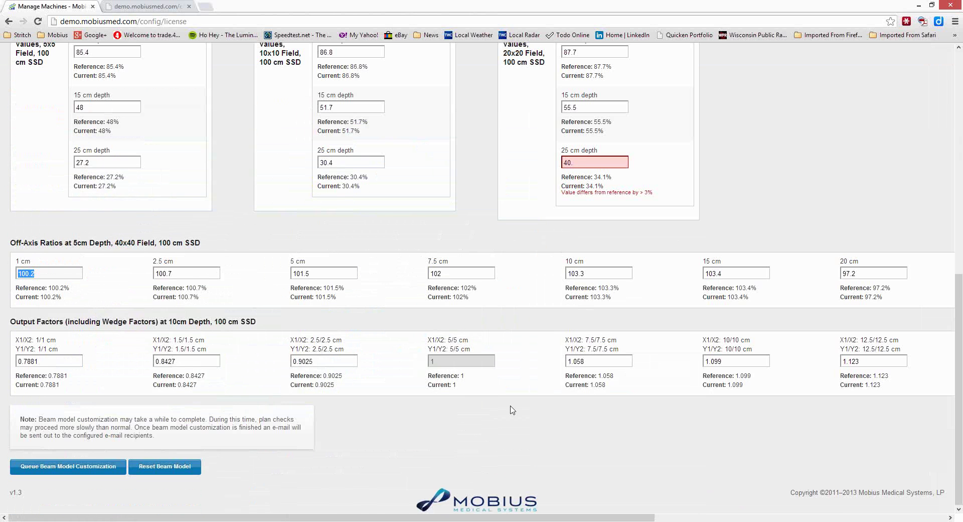
{"action": "scroll", "coordinate": [377, 324], "scroll_direction": "up", "scroll_amount": 8}
{"action": "scroll", "coordinate": [377, 324], "scroll_direction": "up", "scroll_amount": 1}
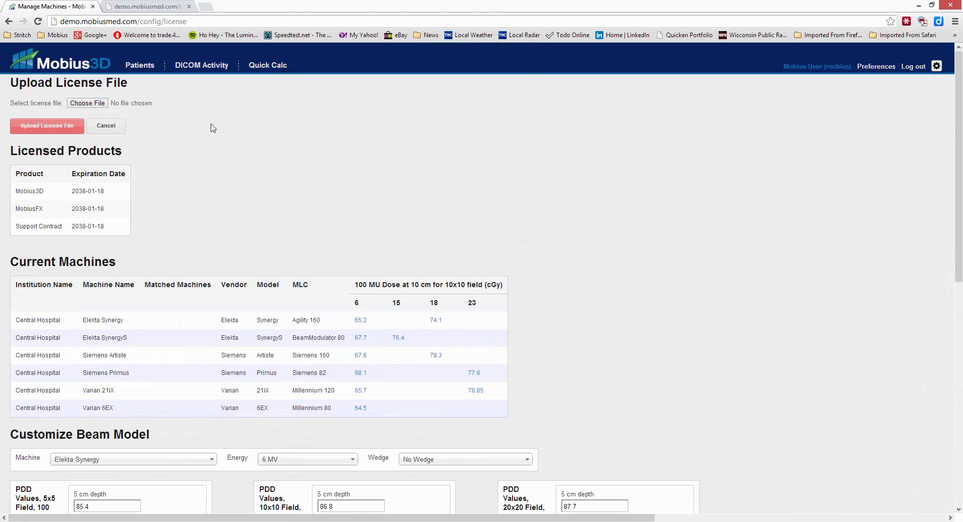
{"action": "left_click", "coordinate": [76, 69]}
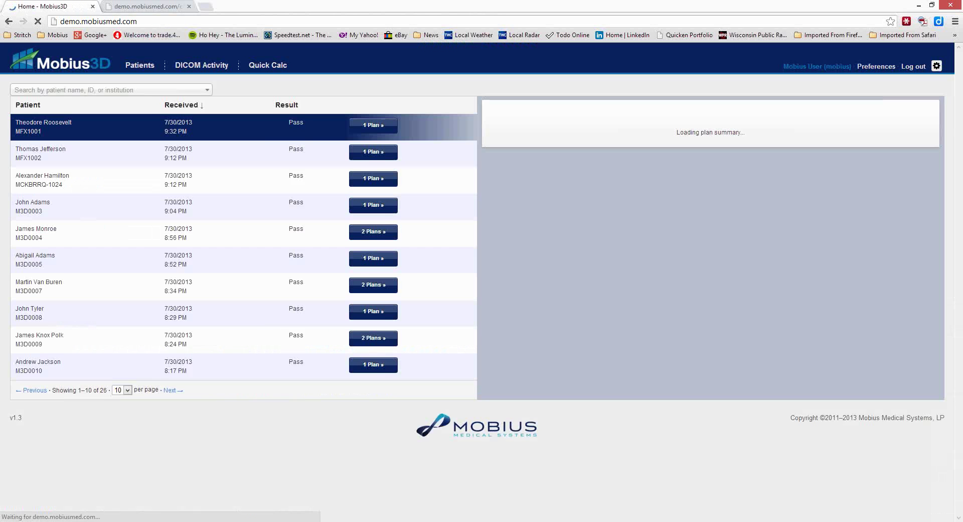